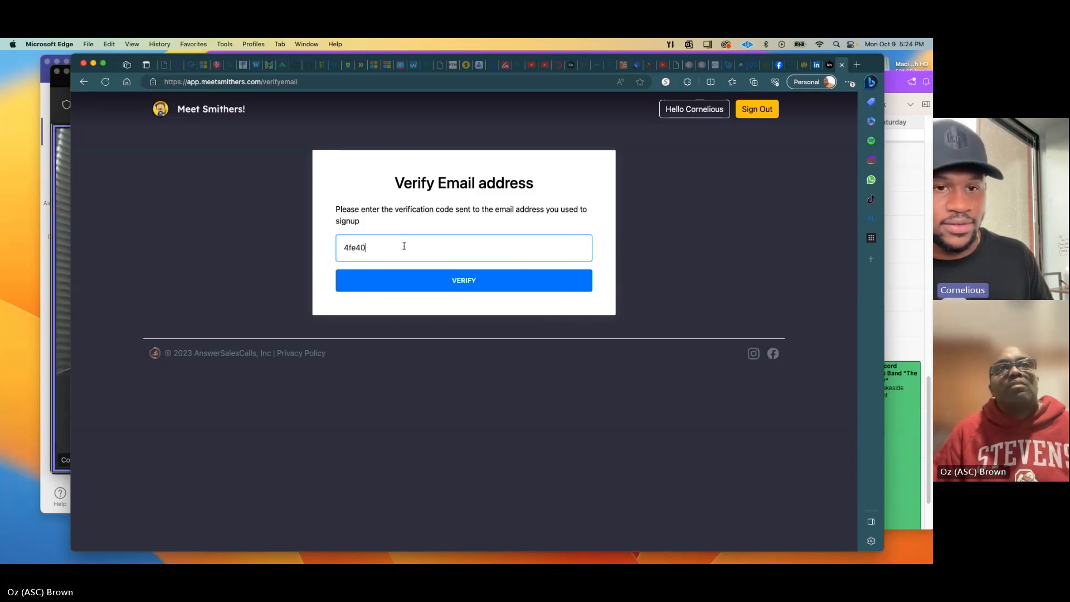
Complete the emailed verification code and submit it to verify the account email.
{"action": "type", "text": "1"}
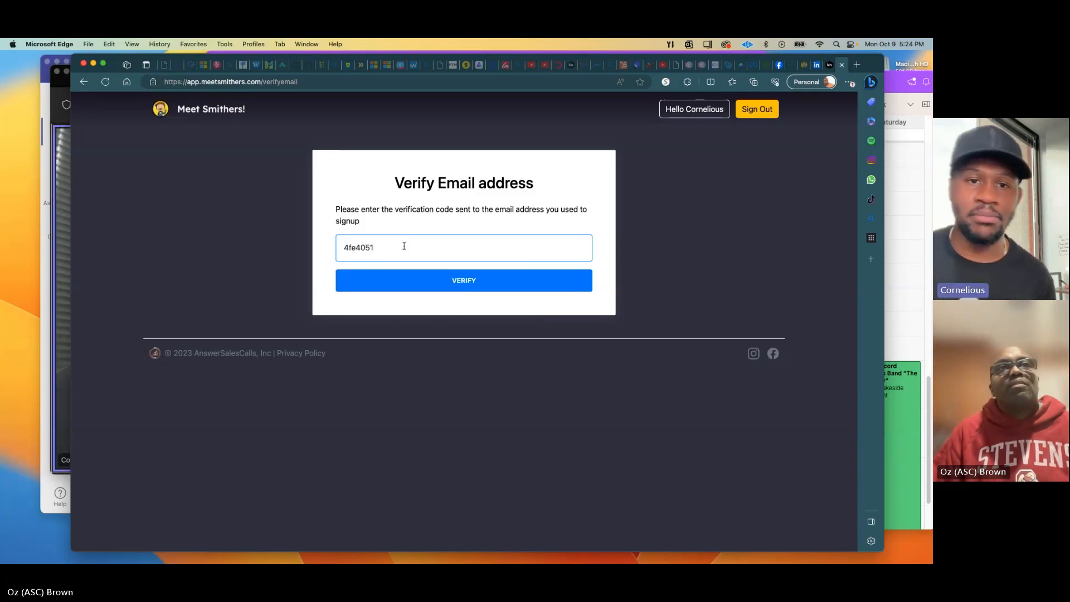
{"action": "type", "text": "b"}
{"action": "left_click", "coordinate": [450, 284]}
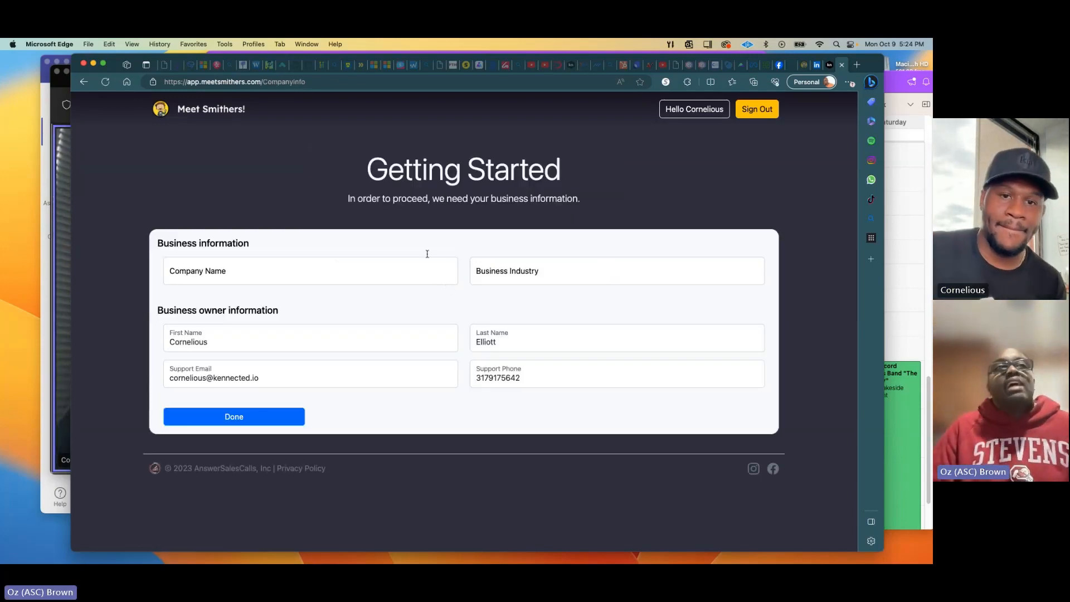
Enter company name Kennected and industry LinkedIn Marketing, then submit the business information.
{"action": "left_click", "coordinate": [213, 274]}
{"action": "type", "text": "Kenected"}
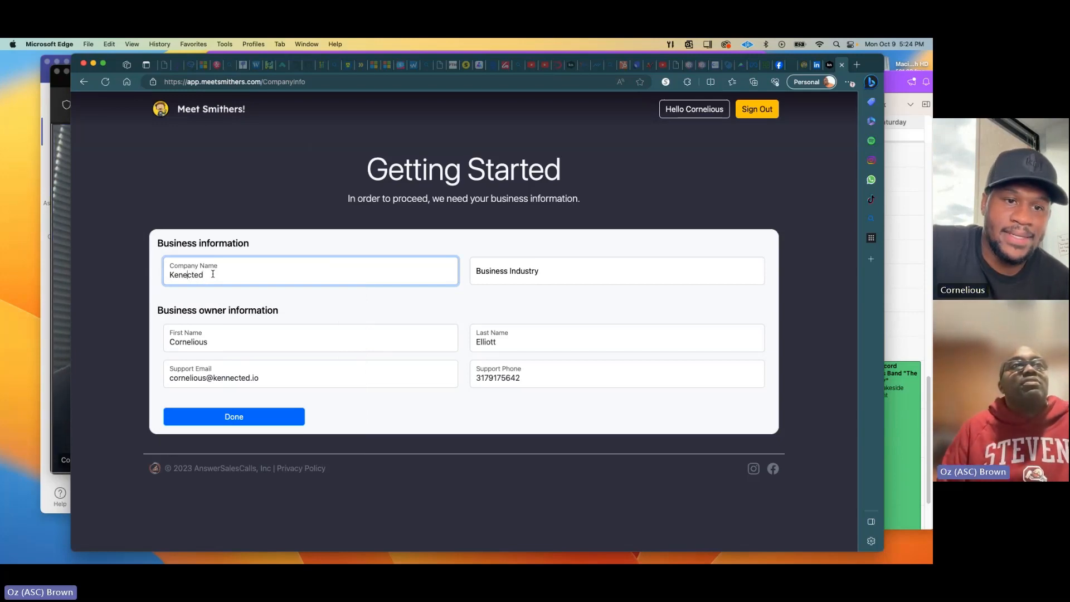
{"action": "type", "text": "n"}
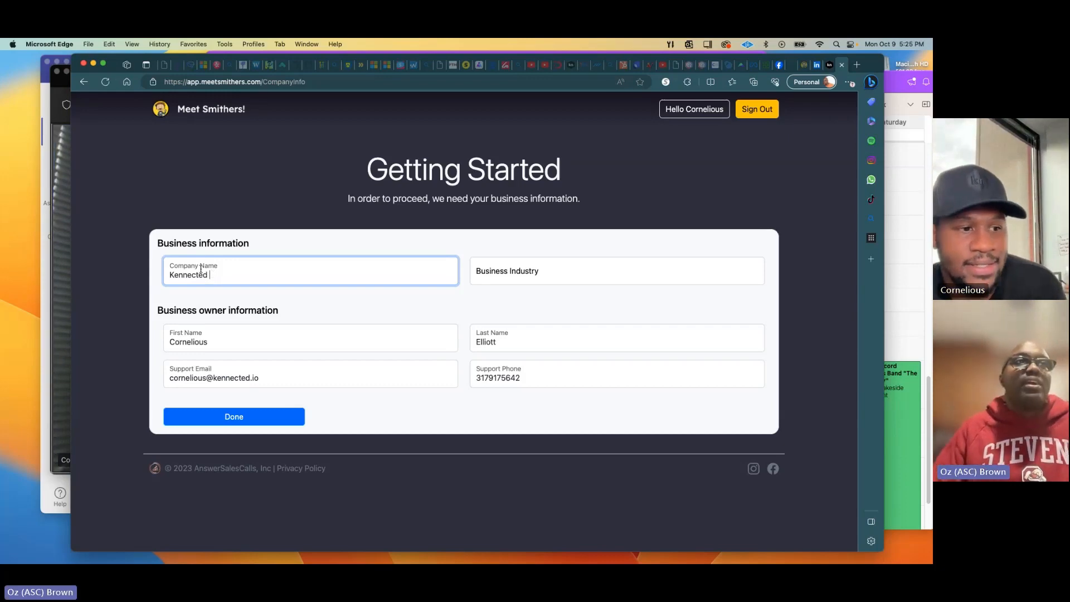
{"action": "left_click", "coordinate": [557, 270]}
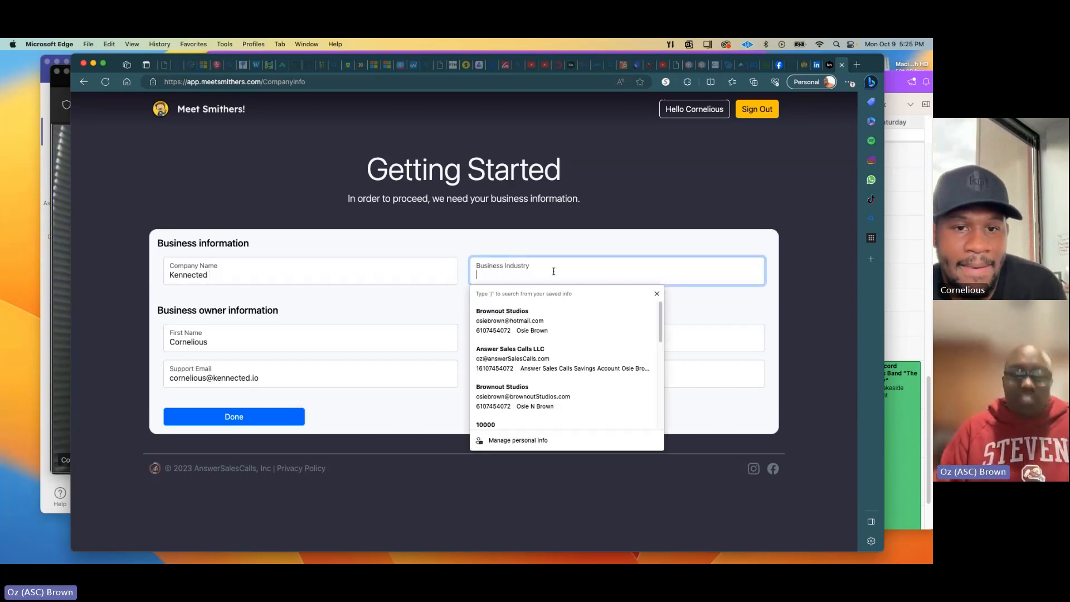
{"action": "type", "text": "LinkedIn"}
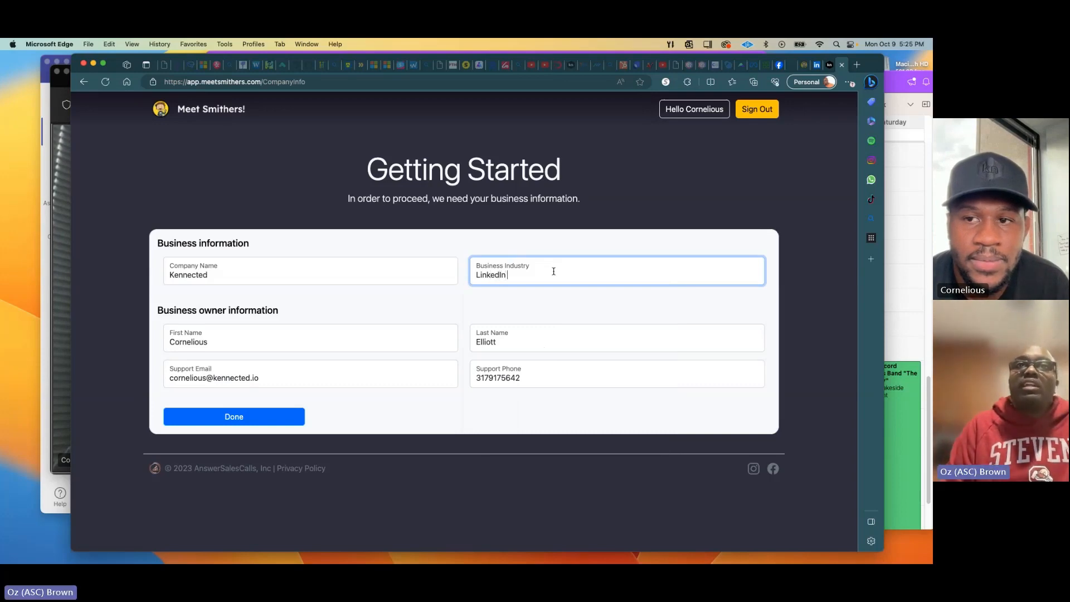
{"action": "type", "text": " Marketing"}
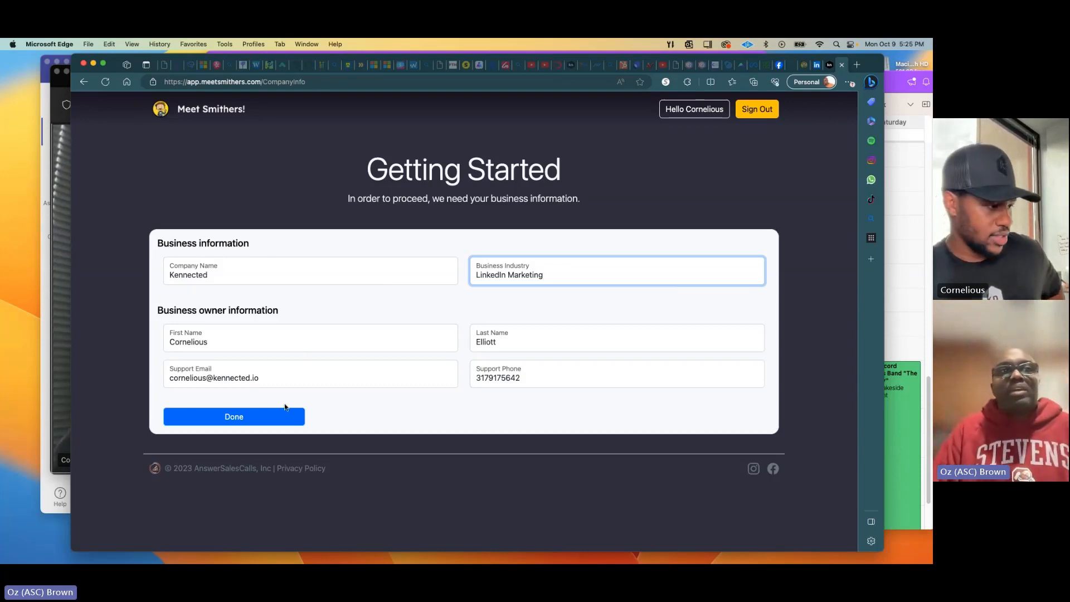
{"action": "left_click", "coordinate": [254, 419]}
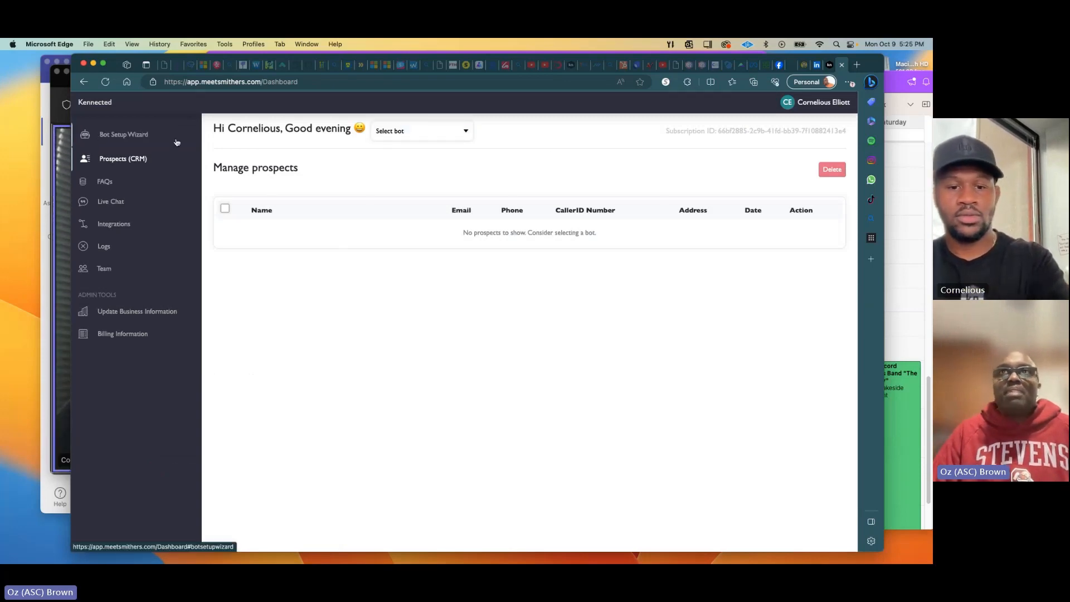
Start a new bot from the Bot Setup Wizard and name it Devin.
{"action": "left_click", "coordinate": [119, 136]}
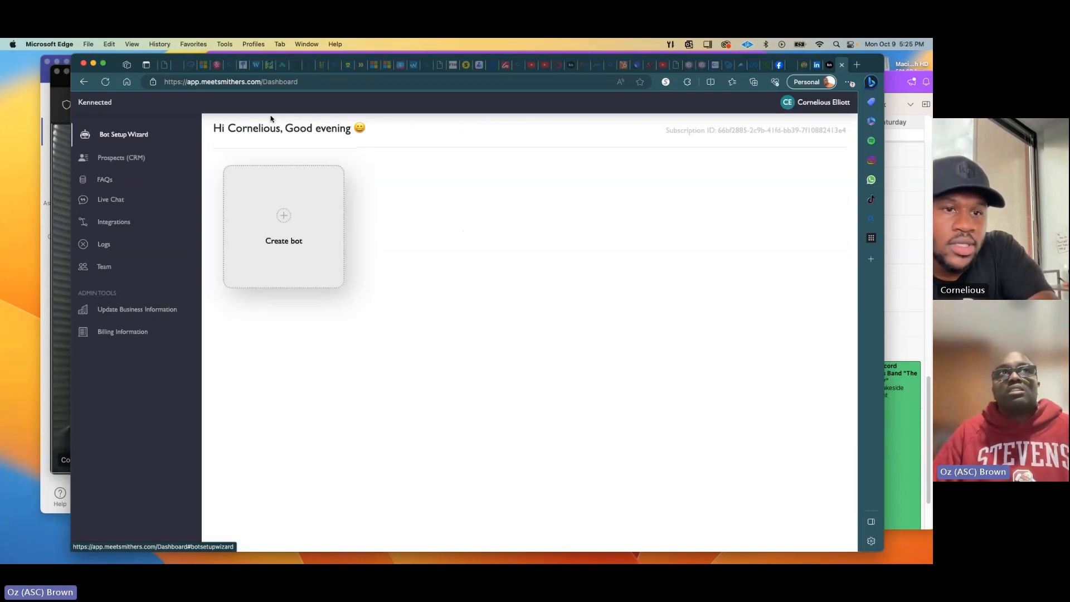
{"action": "left_click", "coordinate": [288, 215]}
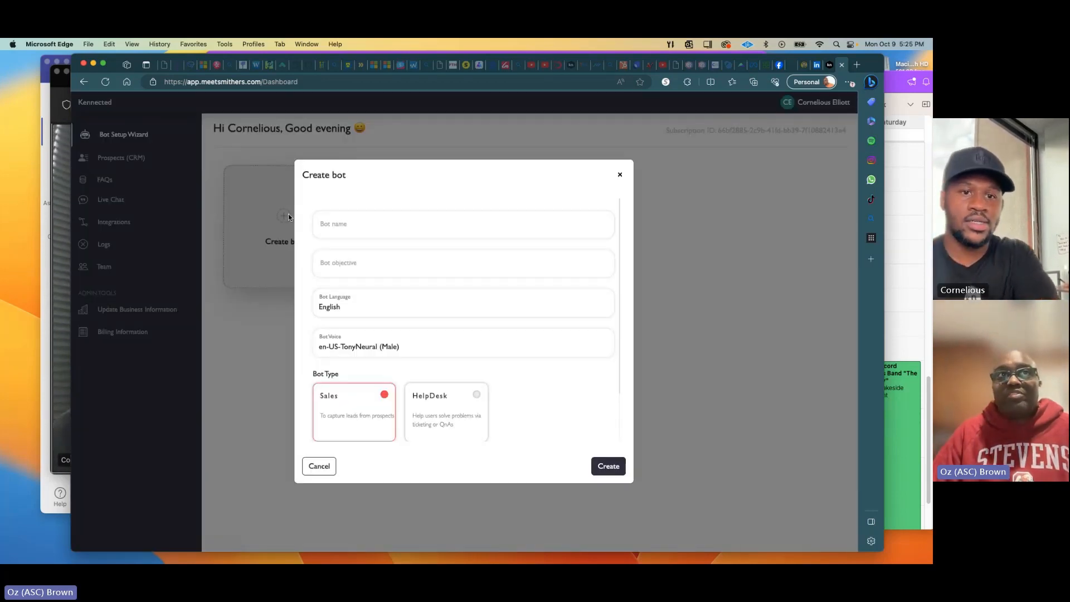
{"action": "left_click", "coordinate": [393, 232]}
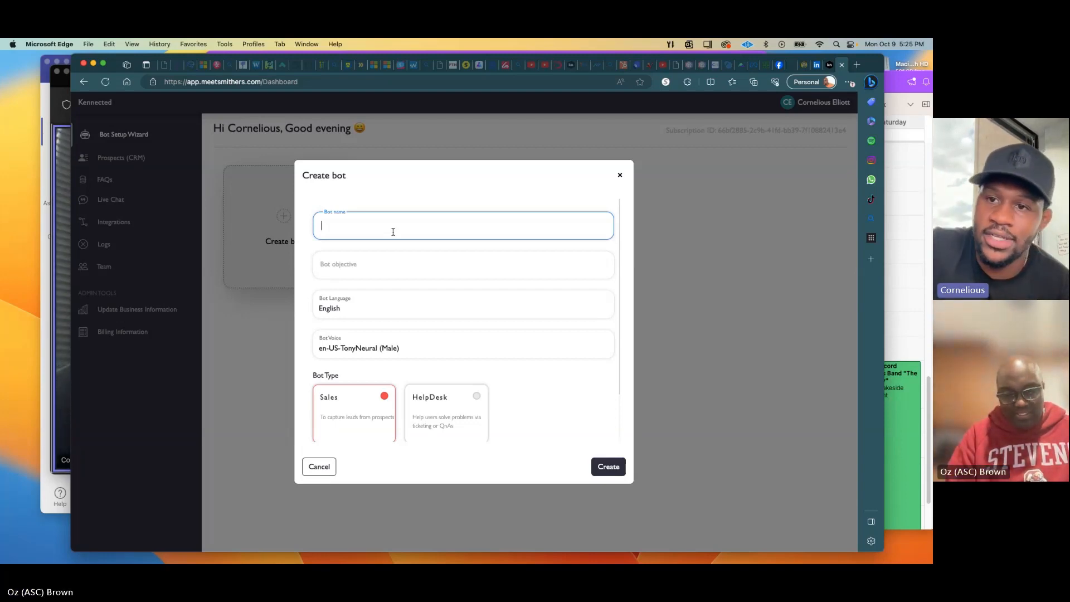
{"action": "type", "text": "Corn"}
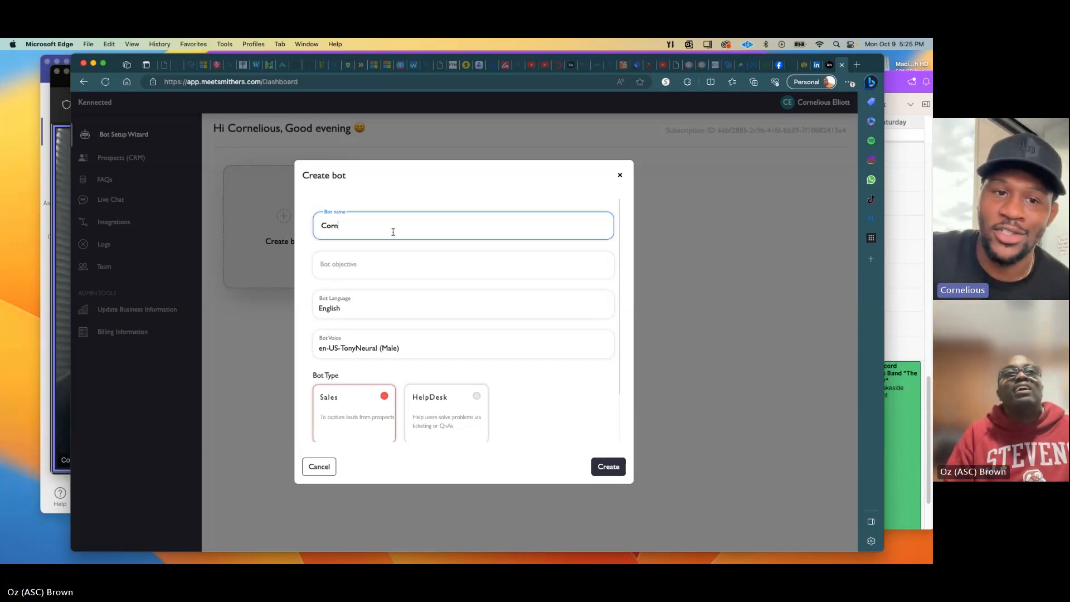
{"action": "key", "text": "BackSpace"}
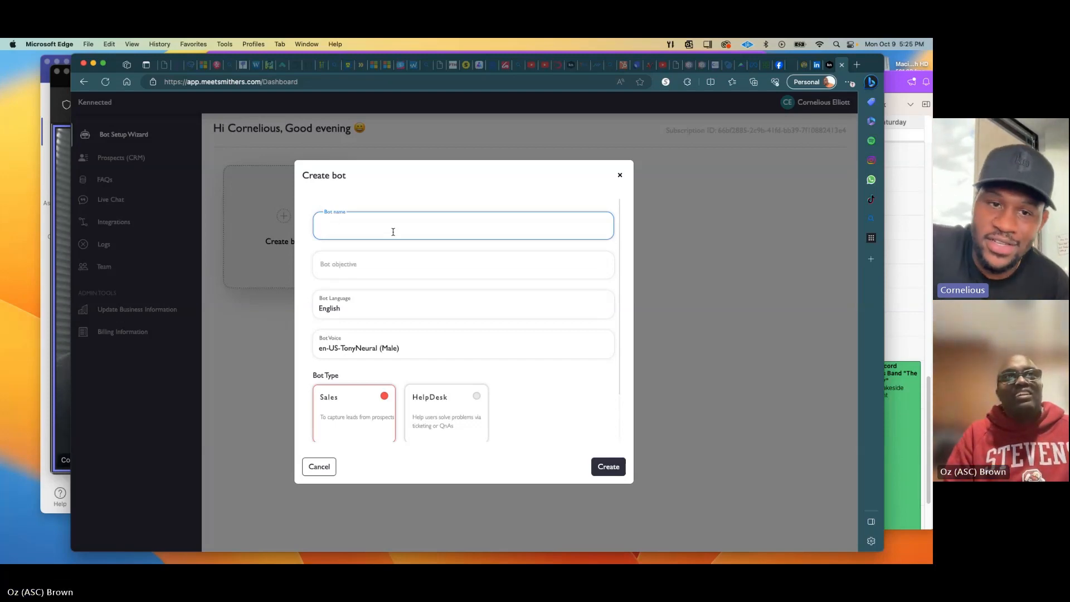
{"action": "type", "text": "Devin"}
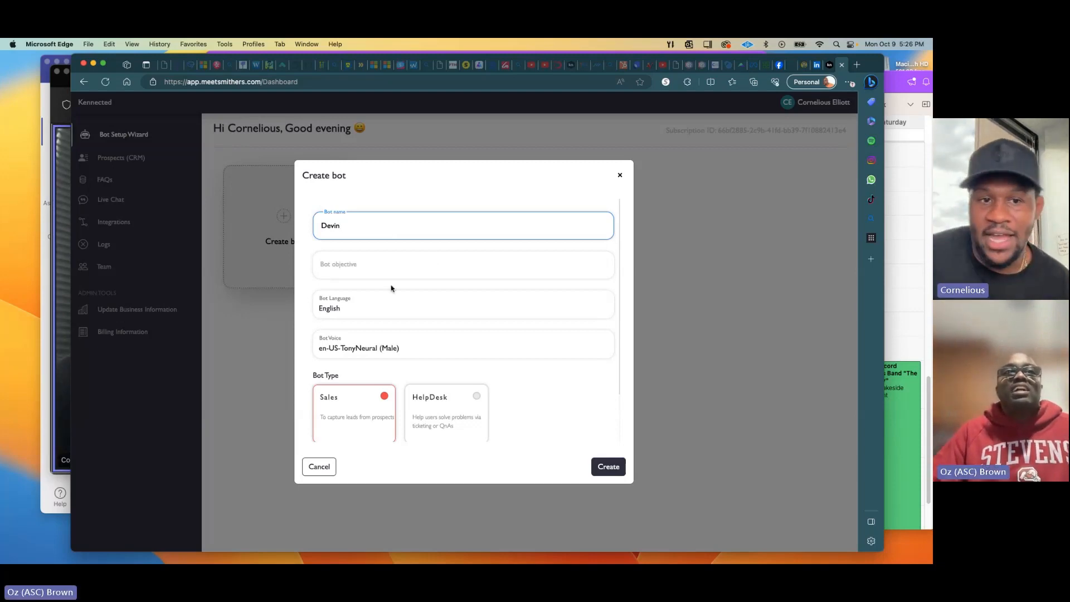
Begin the bot objective: AI services that automate your day to day tasks on LinkedIn.
{"action": "left_click", "coordinate": [371, 271]}
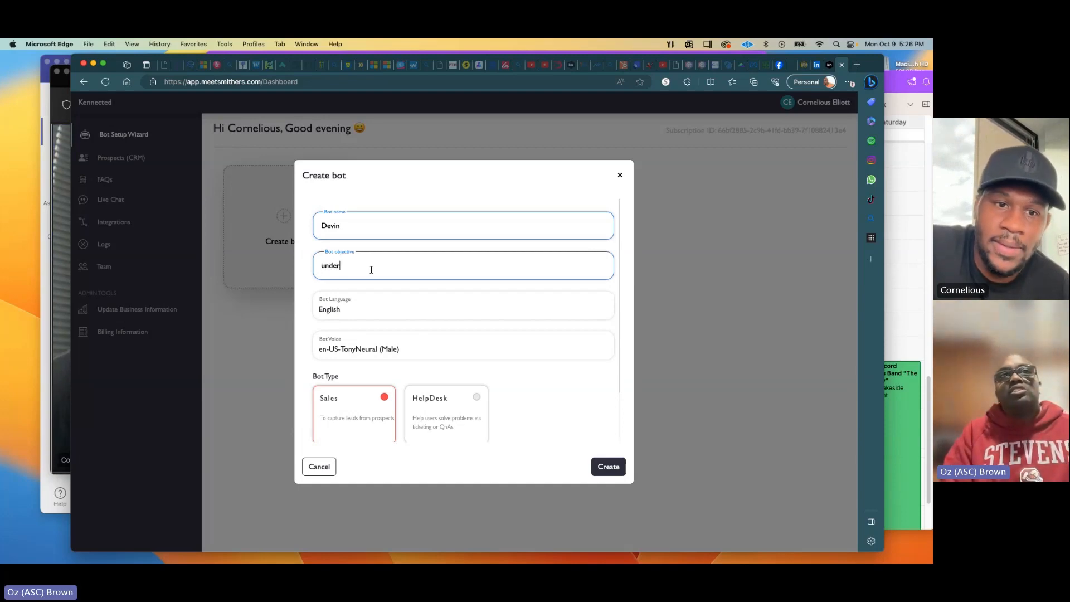
{"action": "type", "text": "understanding "}
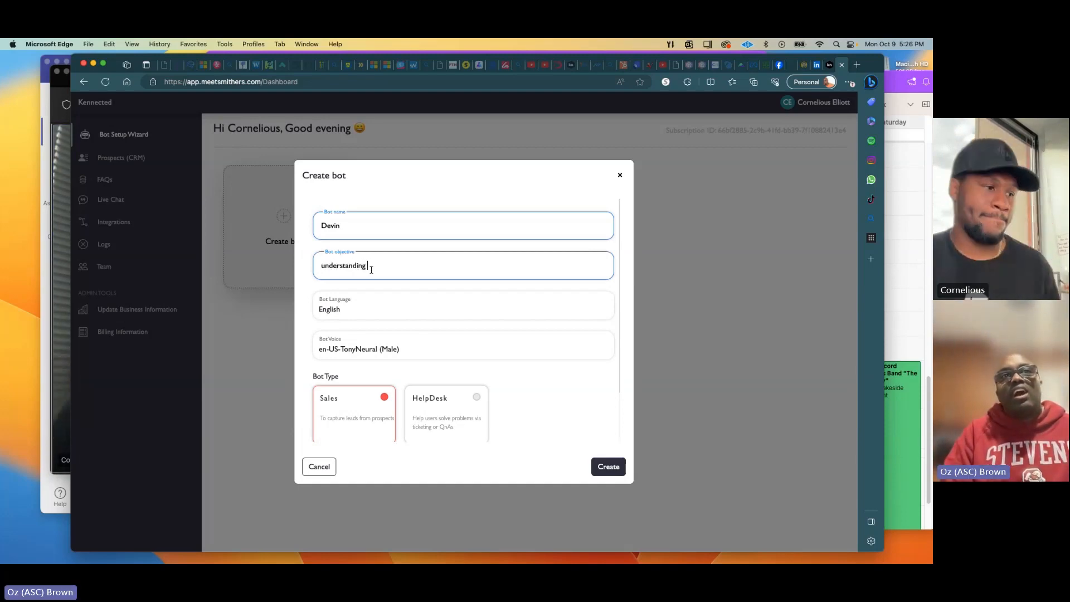
{"action": "type", "text": "how our bu"}
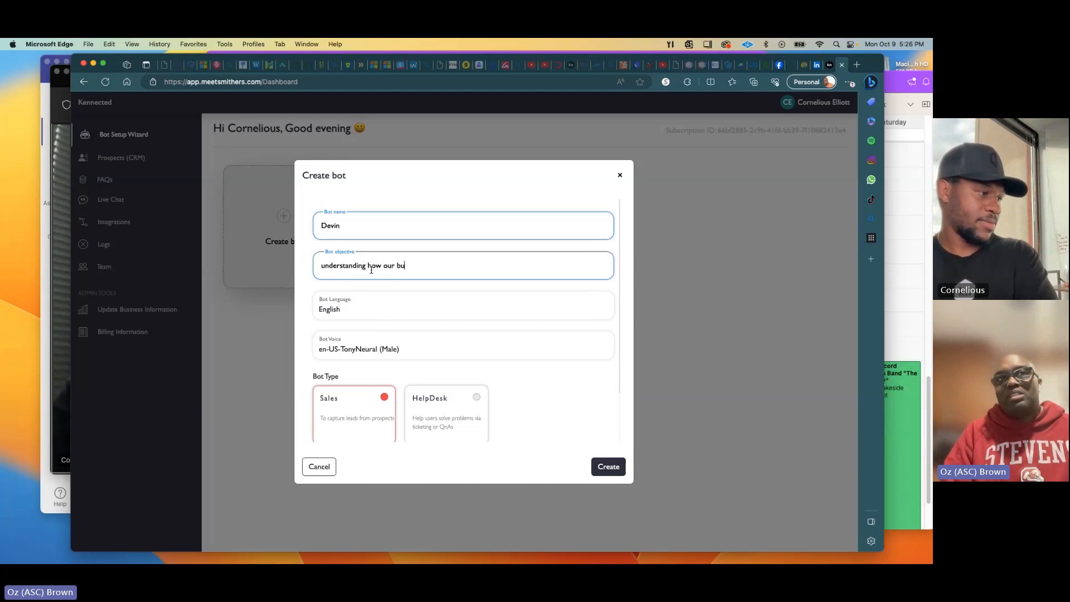
{"action": "type", "text": "sines"}
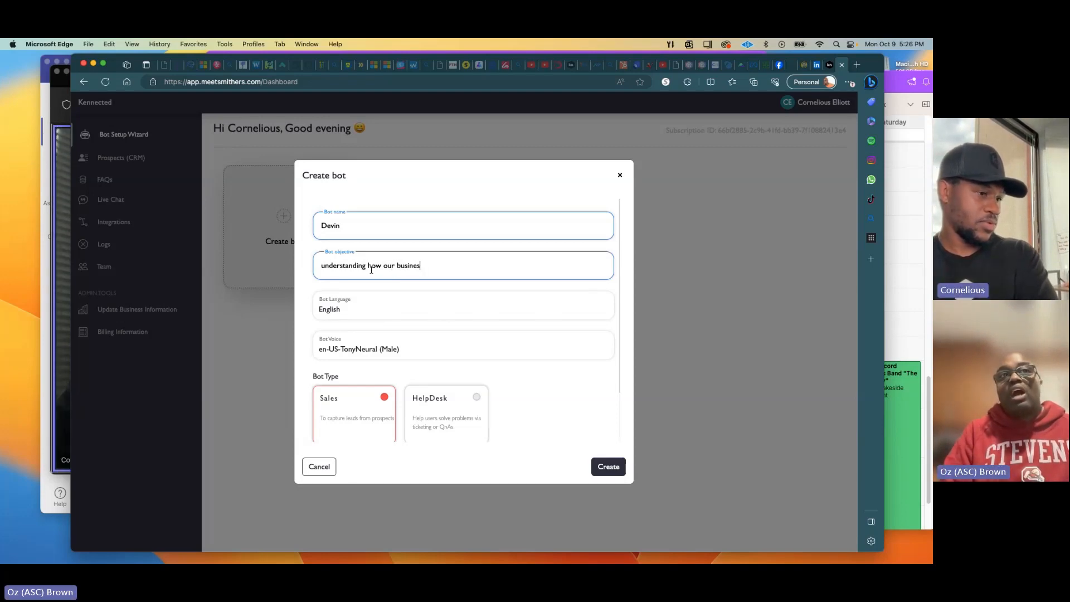
{"action": "key", "text": "BackSpace"}
{"action": "key", "text": "BackSpace"}
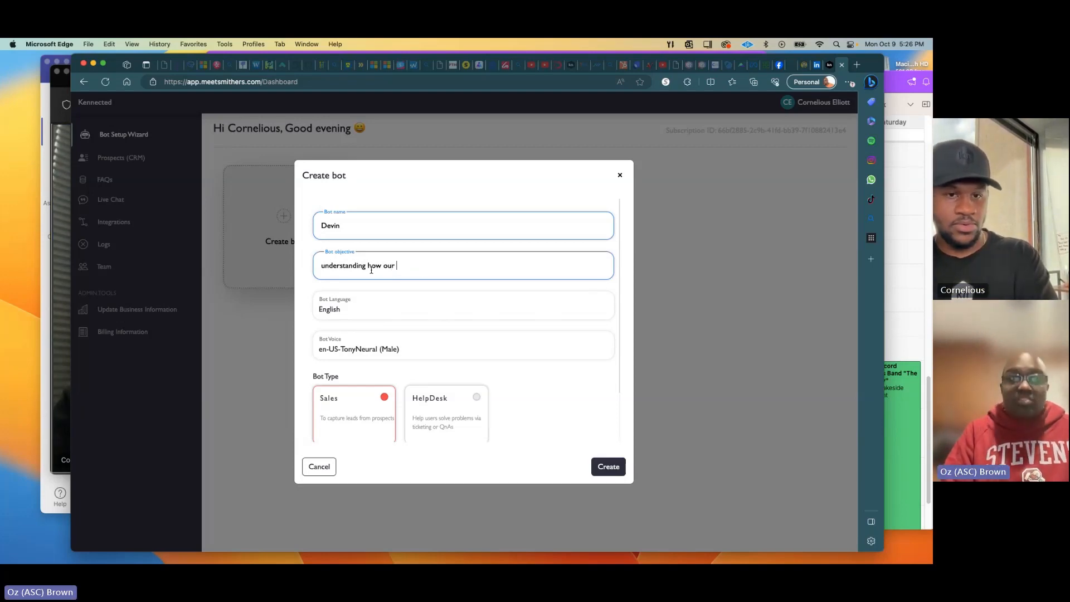
{"action": "type", "text": "AI"}
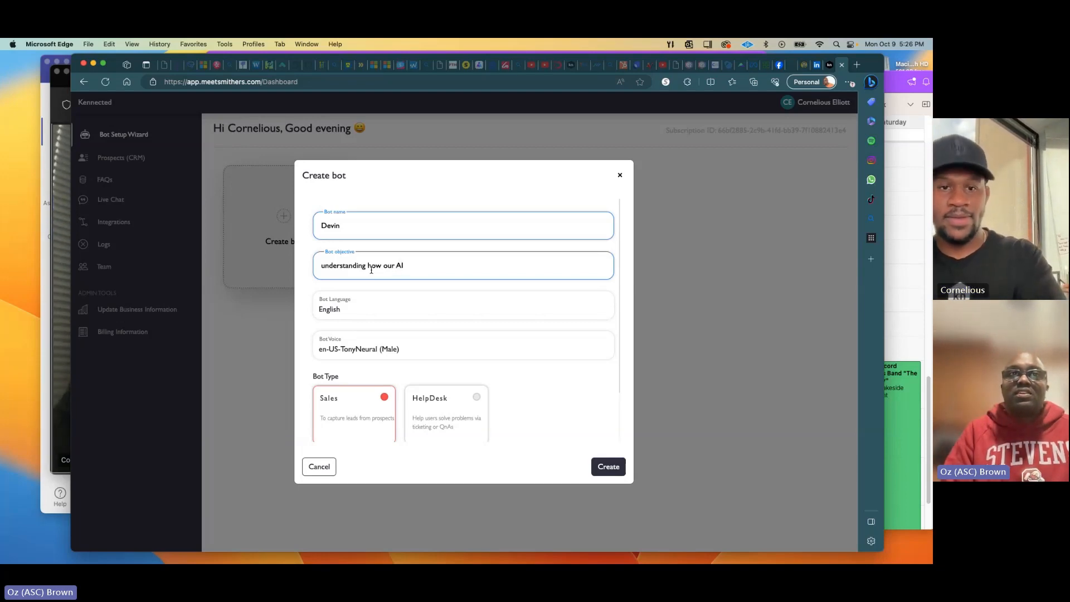
{"action": "type", "text": " se"}
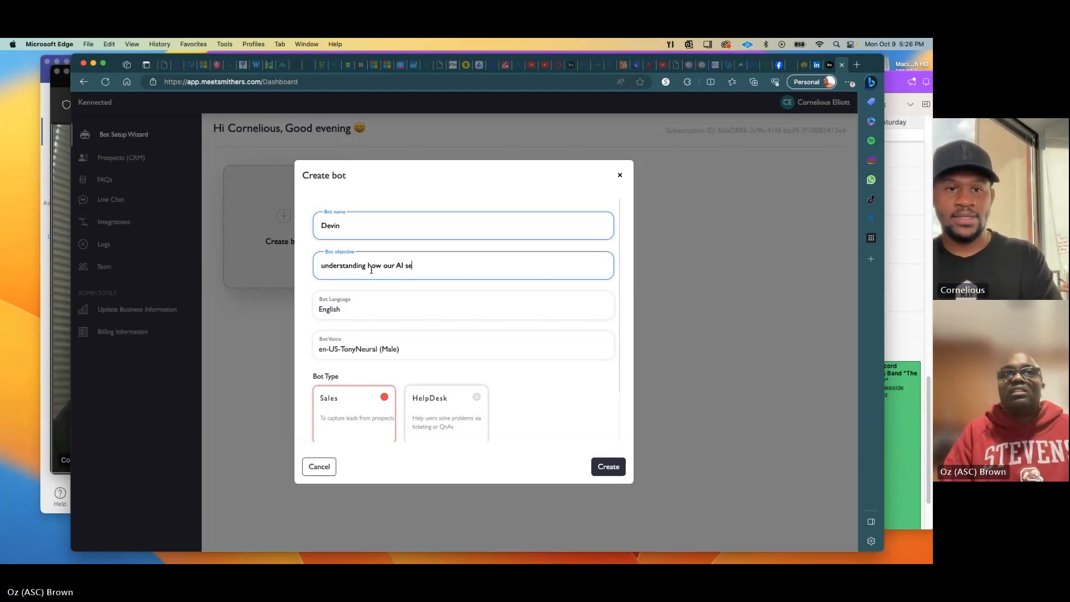
{"action": "type", "text": "rvices can"}
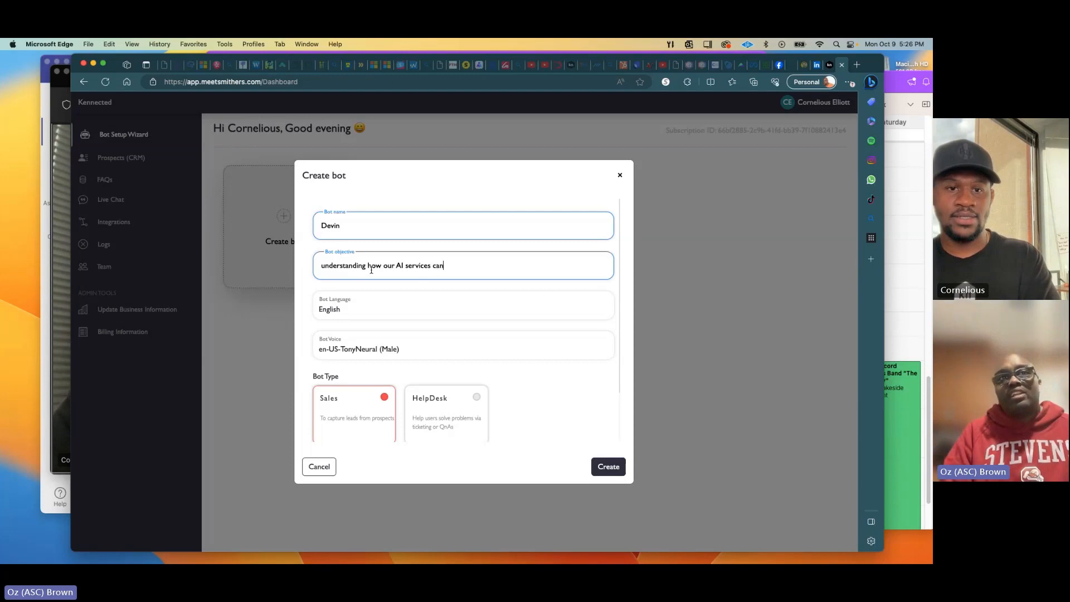
{"action": "type", "text": " elevate"}
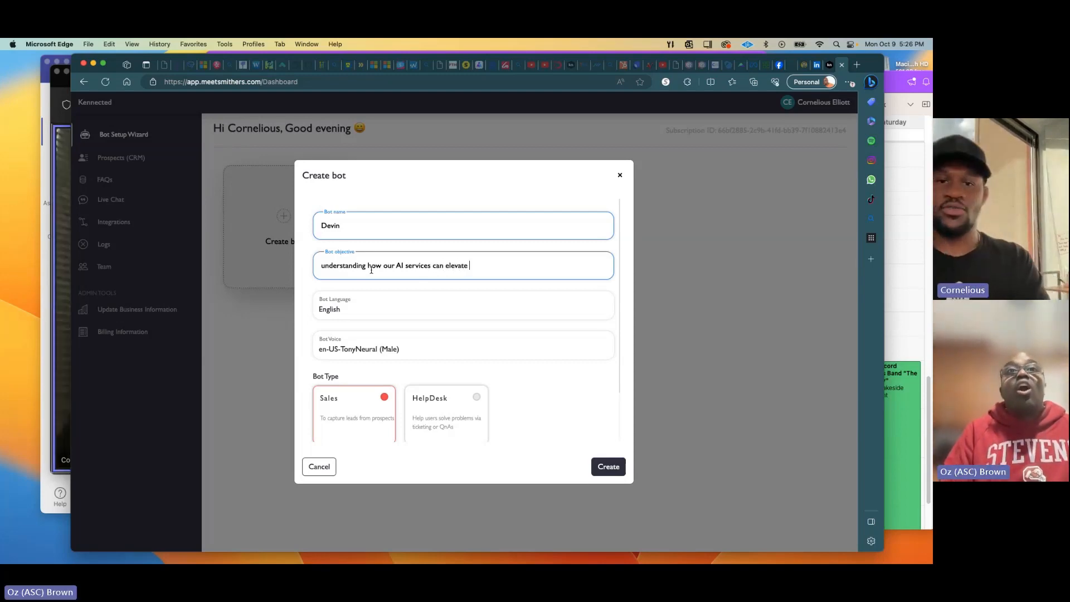
{"action": "key", "text": "alt+shift+Left"}
{"action": "type", "text": "auto"}
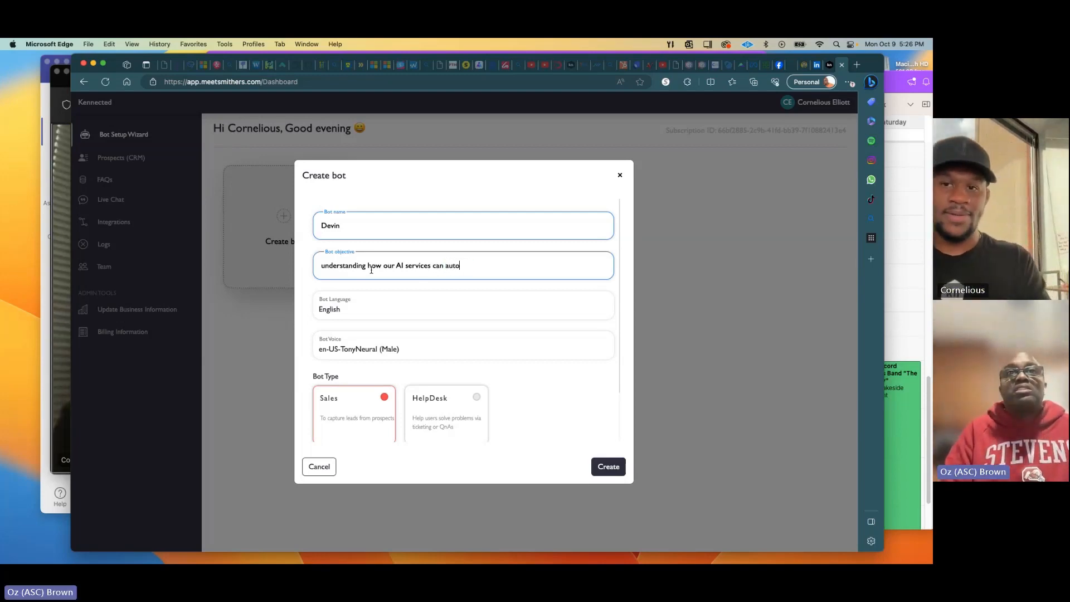
{"action": "type", "text": "mate "}
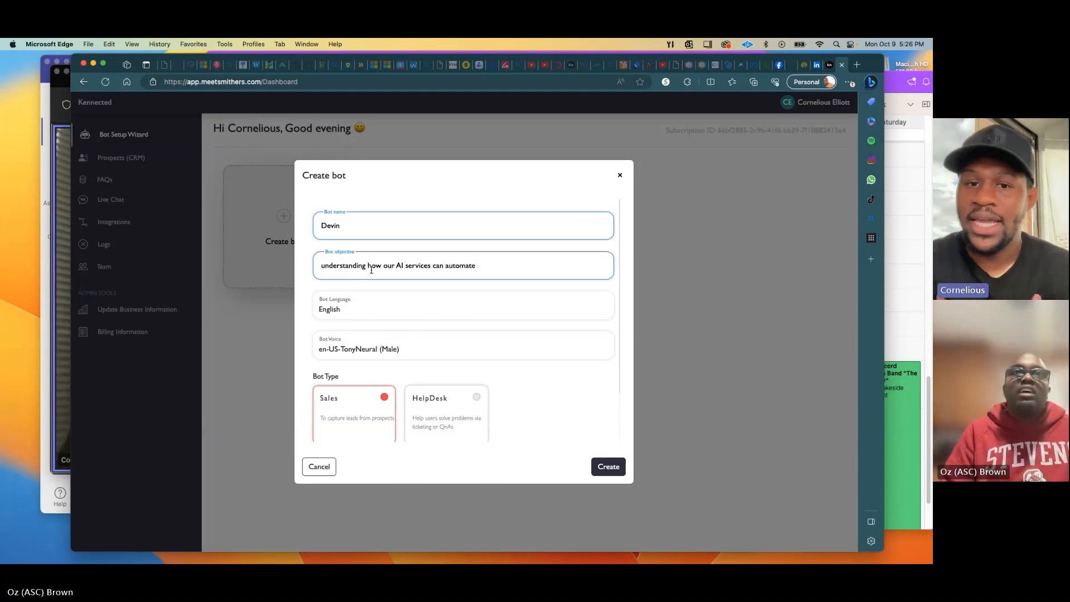
{"action": "type", "text": "your d"}
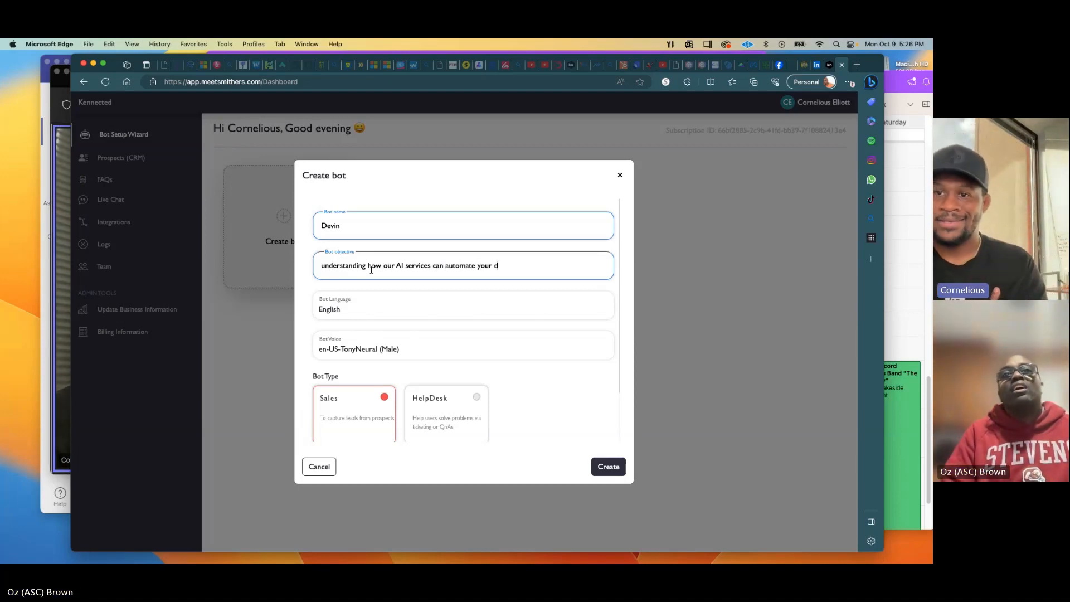
{"action": "type", "text": "ay to day t"}
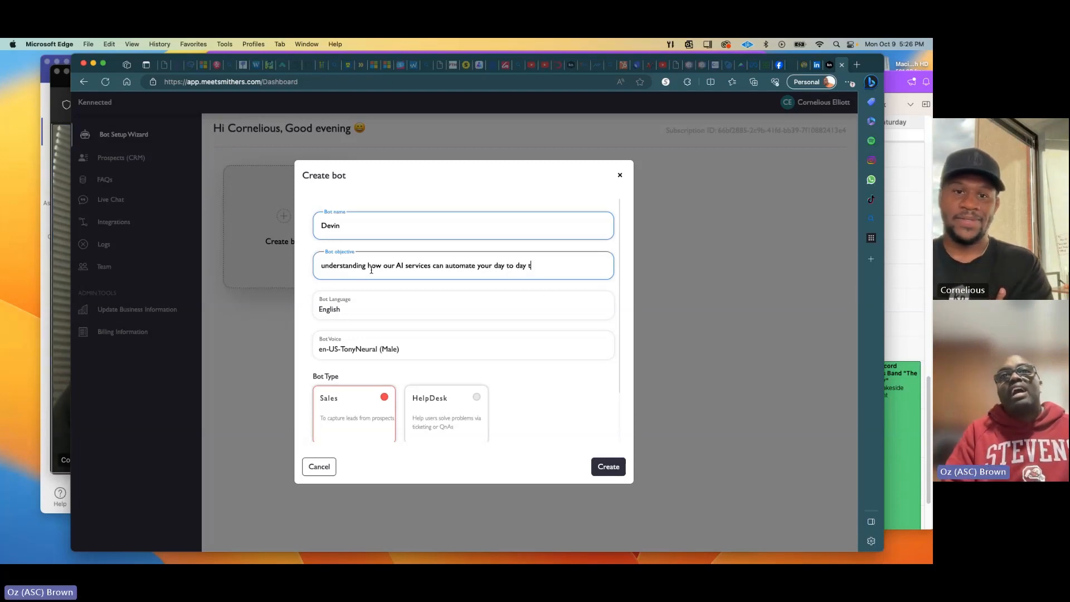
{"action": "type", "text": "asks on Linked"}
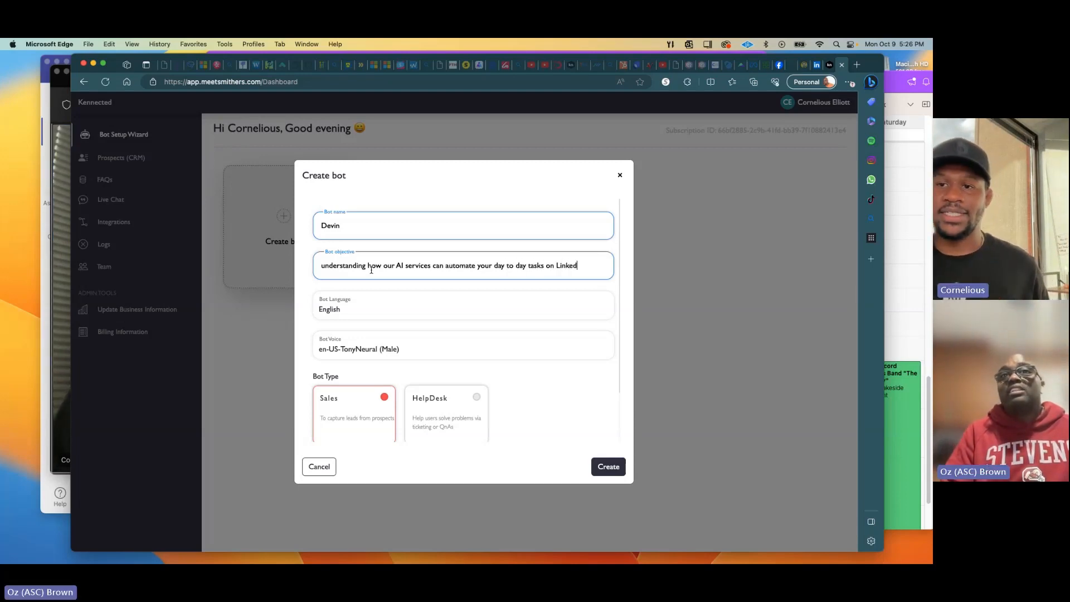
{"action": "type", "text": "In"}
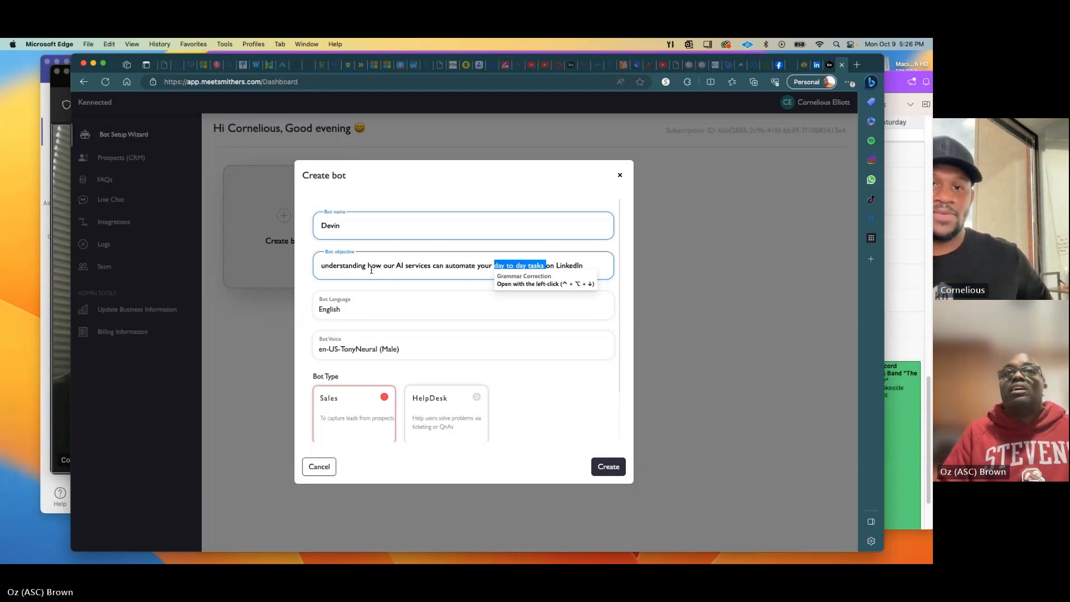
{"action": "key", "text": "BackSpace"}
{"action": "key", "text": "alt+BackSpace"}
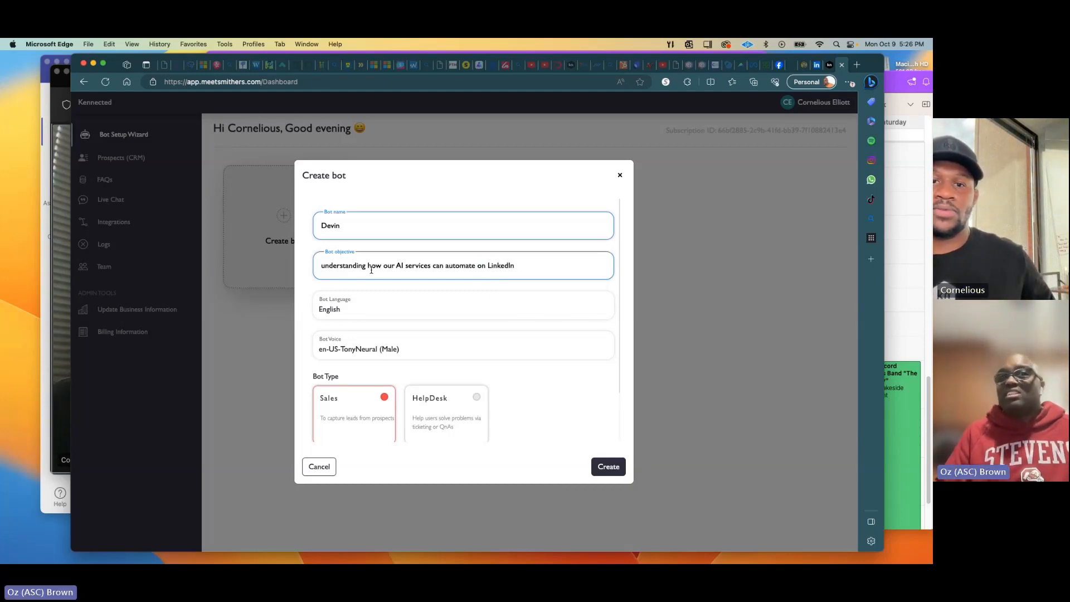
{"action": "key", "text": "super+z"}
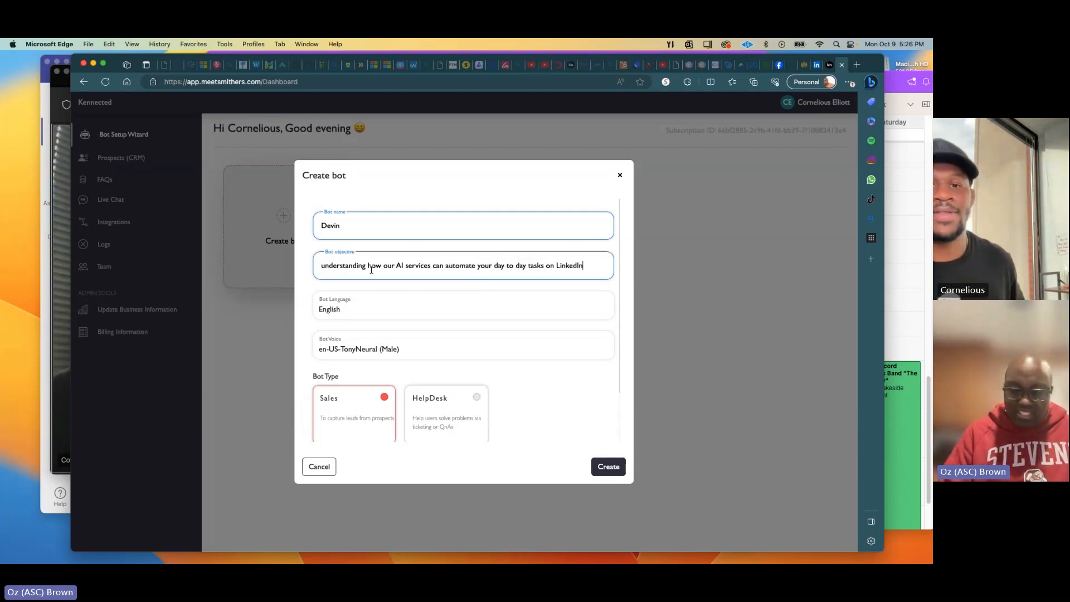
{"action": "type", "text": ".We c"}
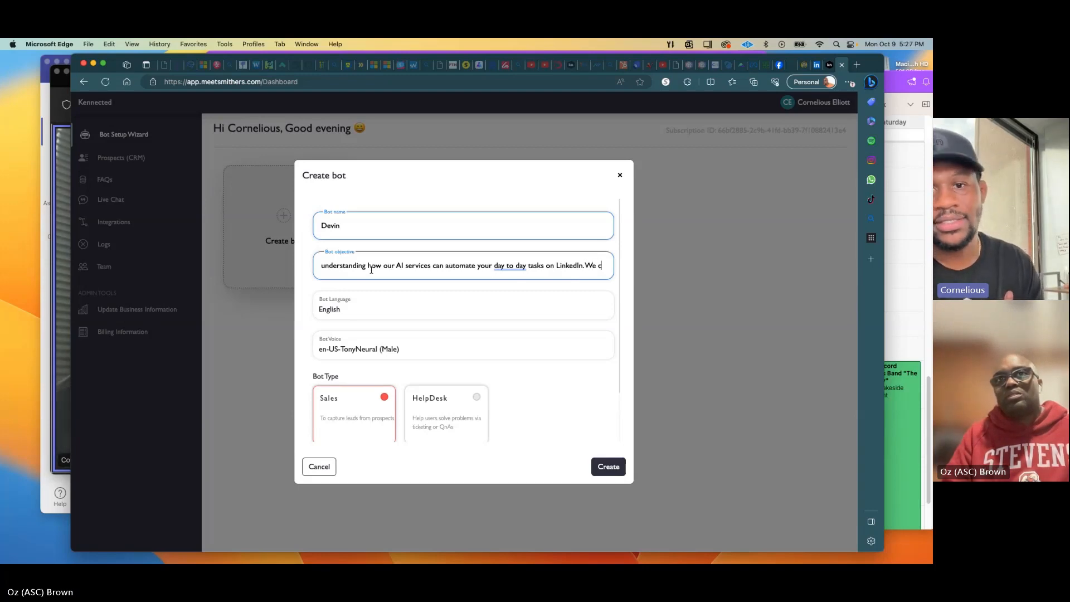
Add the focus on connection requests, follow-ups and acceptance rates with personalized AI messaging!
{"action": "type", "text": "an f"}
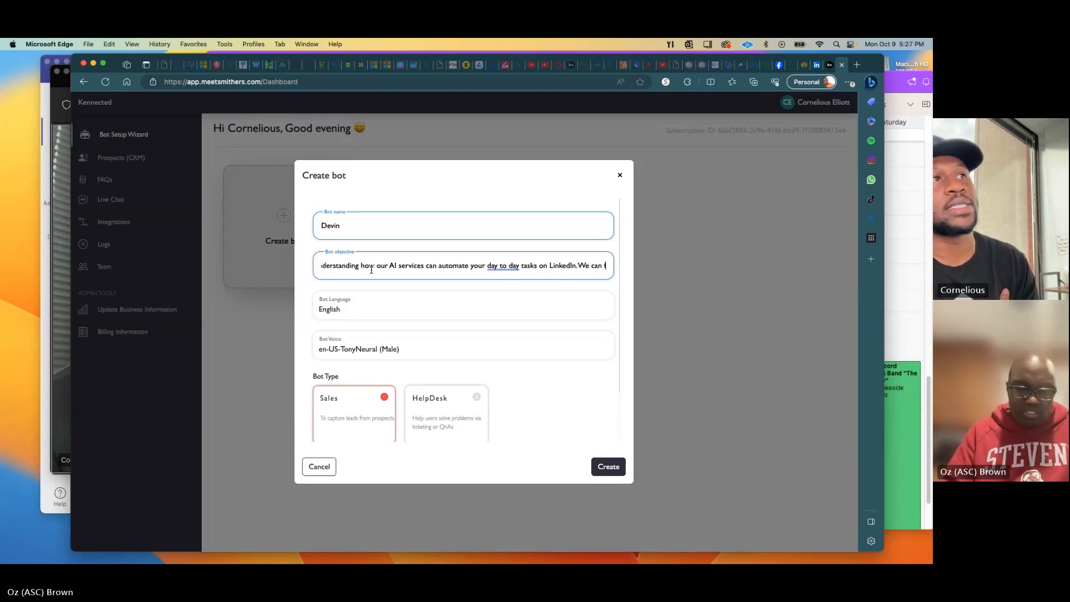
{"action": "type", "text": "ocus on con"}
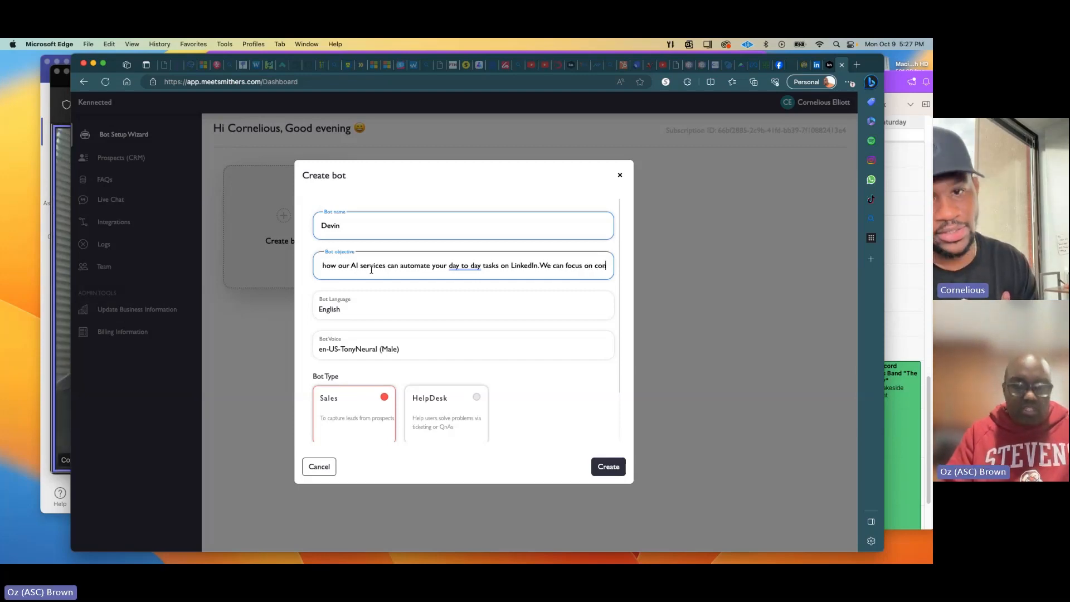
{"action": "type", "text": "nect"}
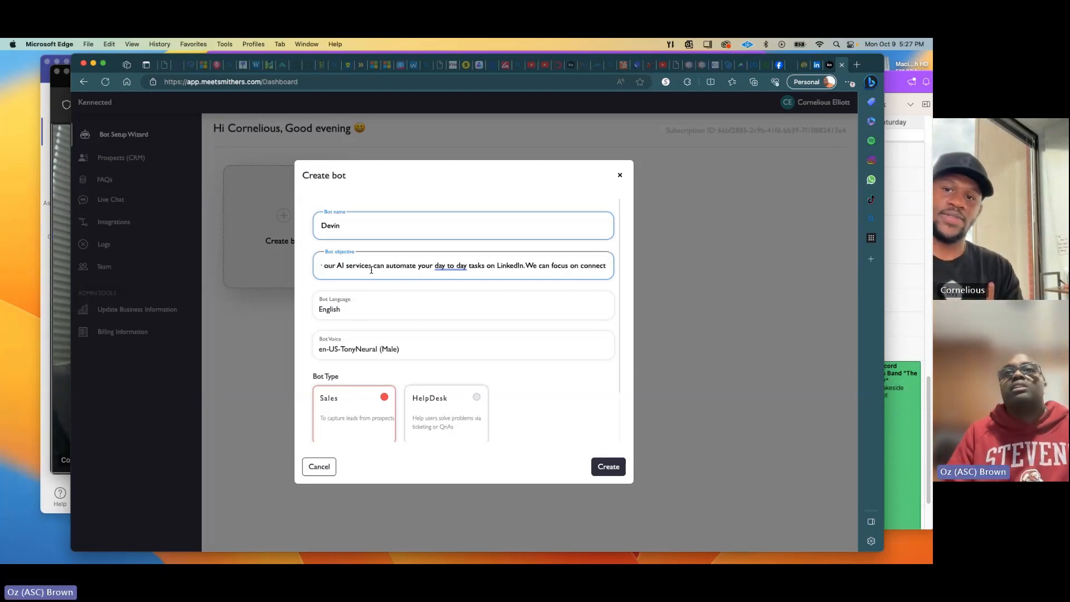
{"action": "type", "text": "ion reque"}
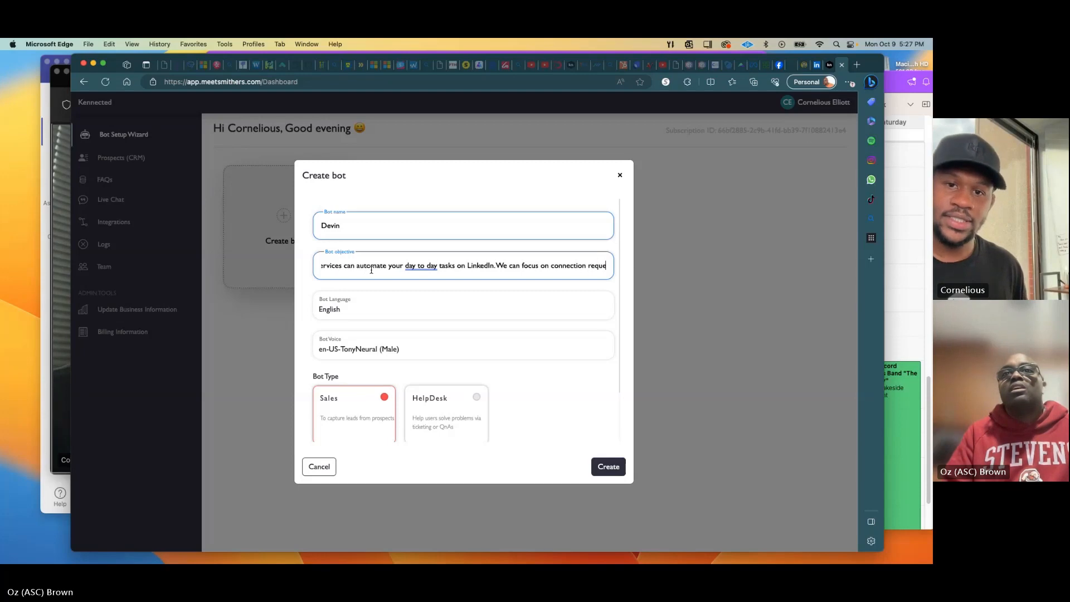
{"action": "type", "text": "sts and "}
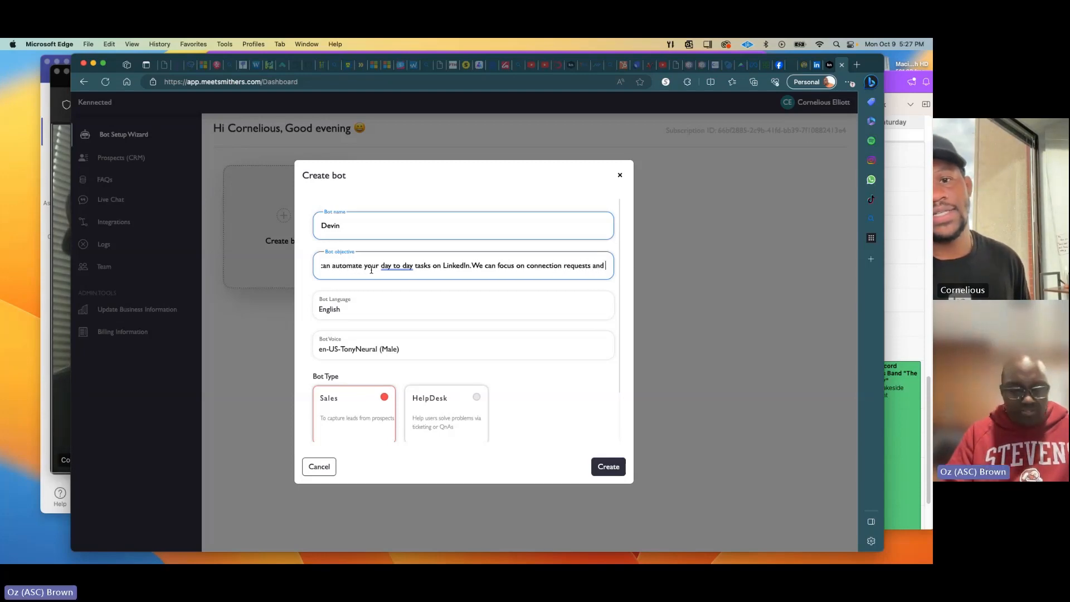
{"action": "type", "text": "followups"}
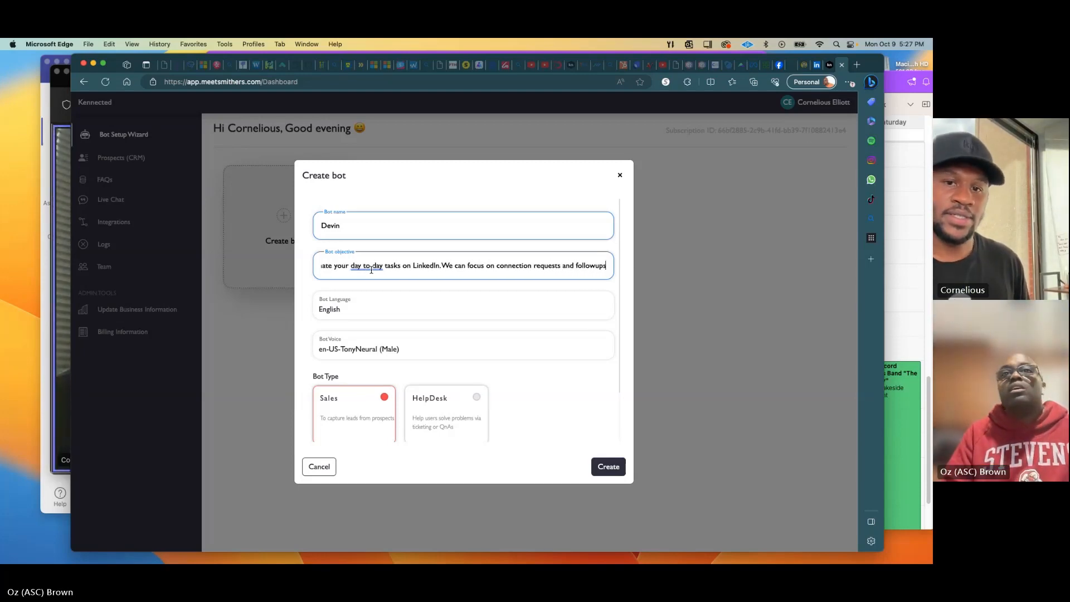
{"action": "key", "text": "BackSpace"}
{"action": "key", "text": "BackSpace"}
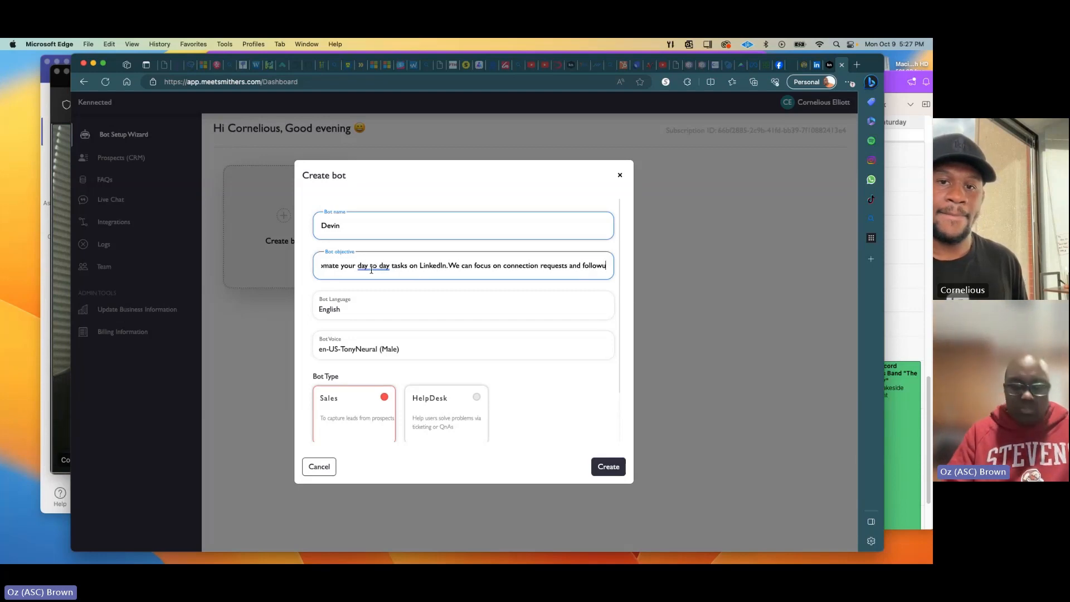
{"action": "key", "text": "BackSpace"}
{"action": "type", "text": "-ups"}
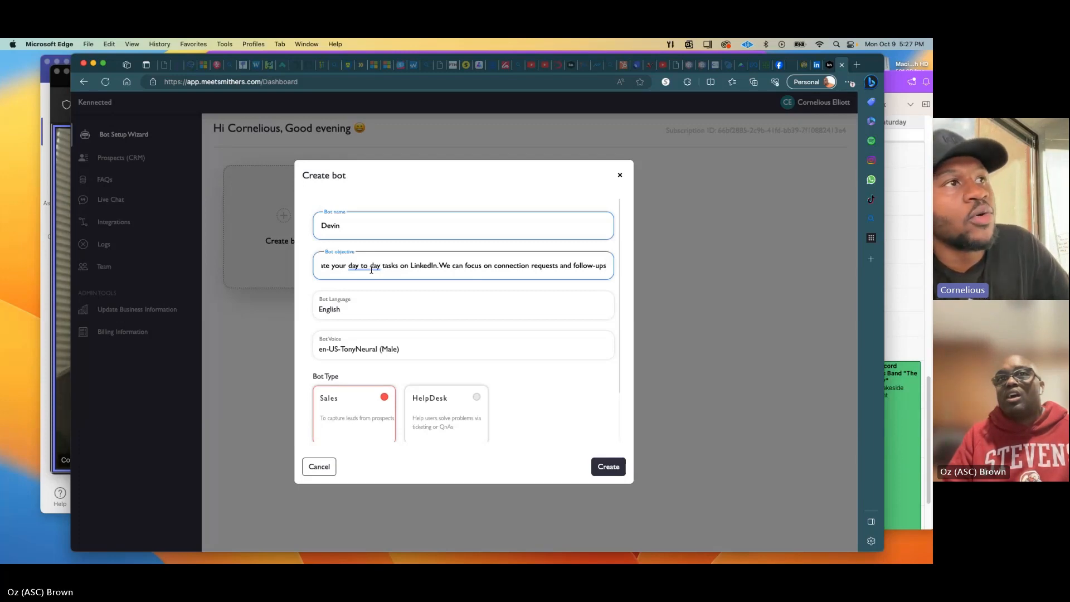
{"action": "type", "text": "and i"}
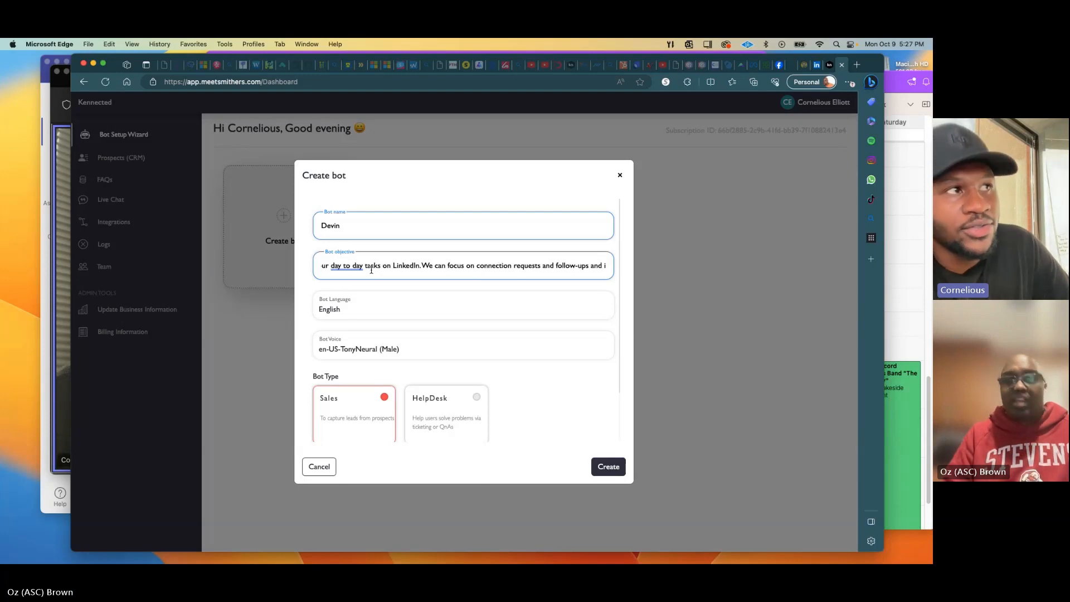
{"action": "type", "text": "ncrease you"}
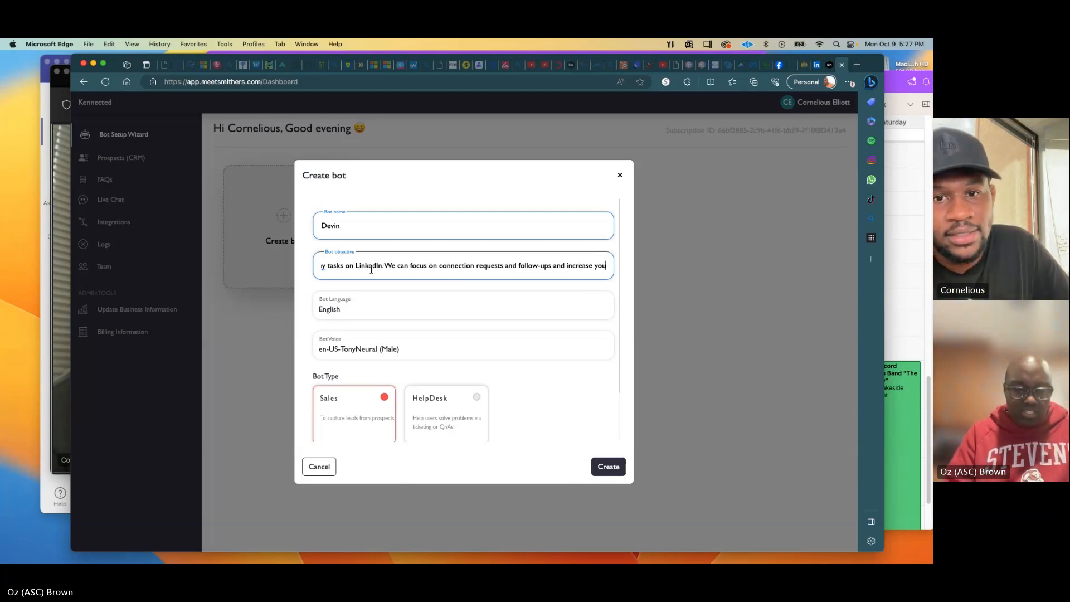
{"action": "type", "text": "r acceptance"}
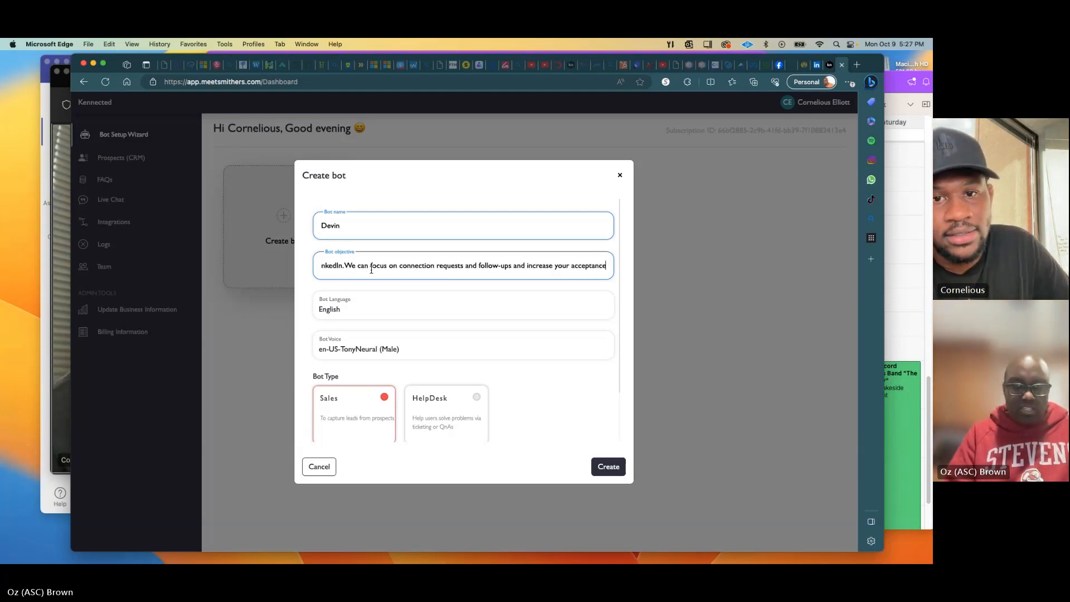
{"action": "type", "text": " snd "}
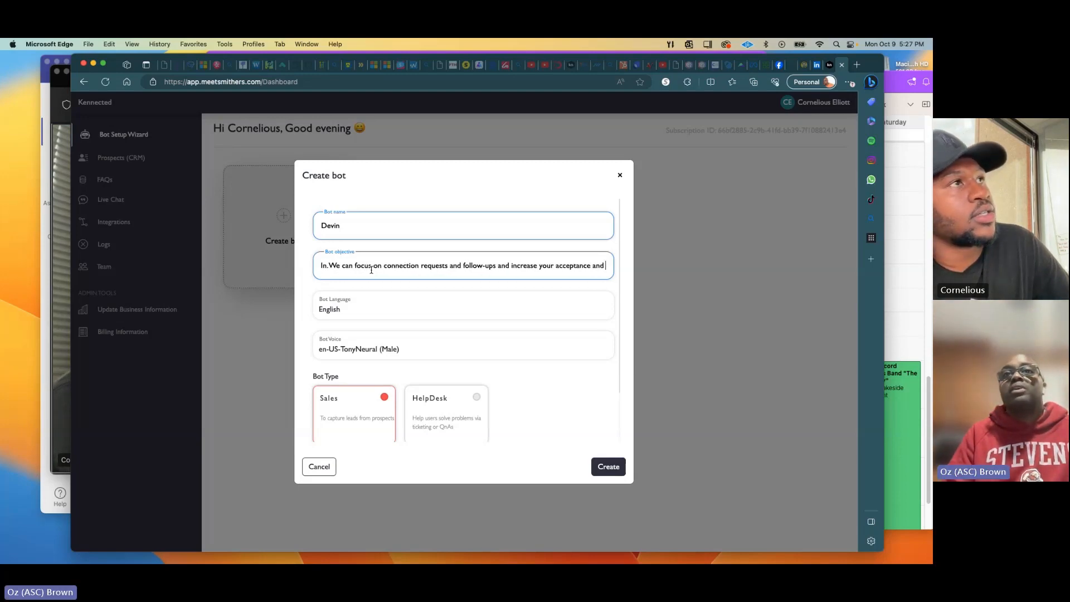
{"action": "type", "text": "response rate"}
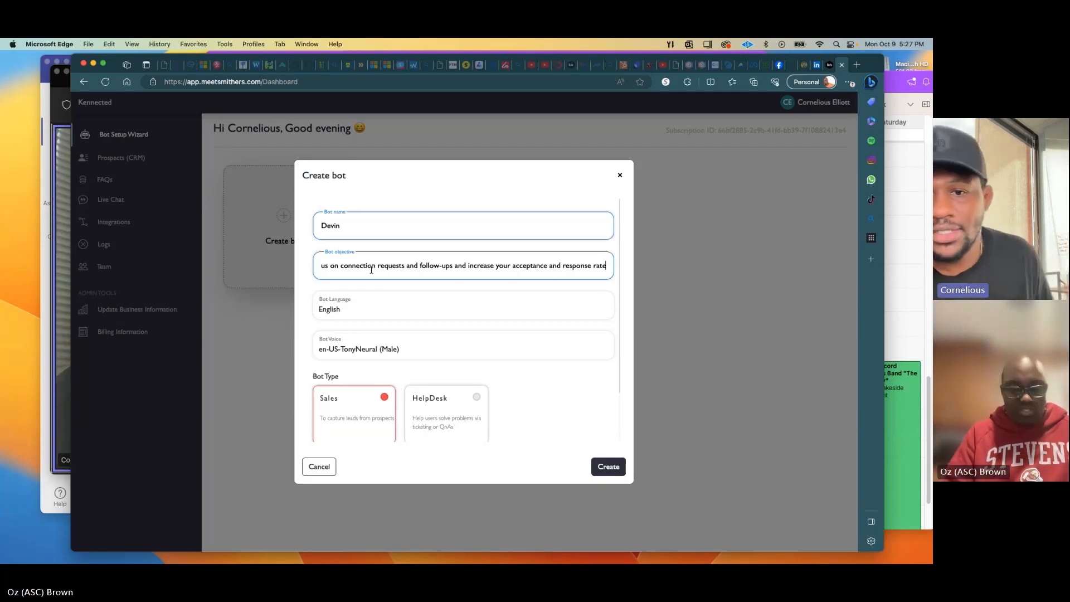
{"action": "type", "text": " with personalize"}
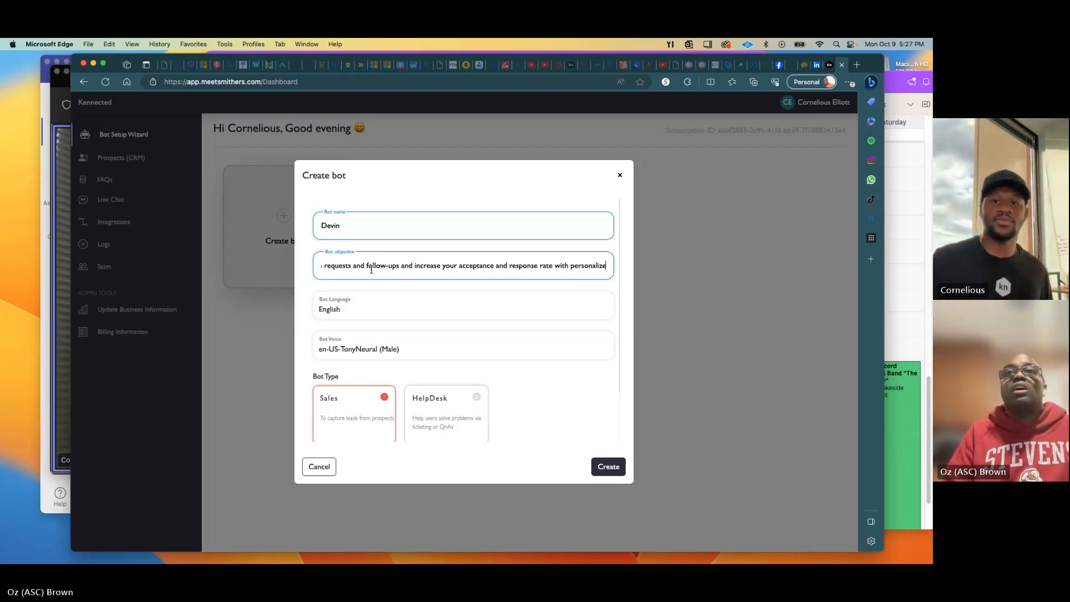
{"action": "type", "text": "d AI messe"}
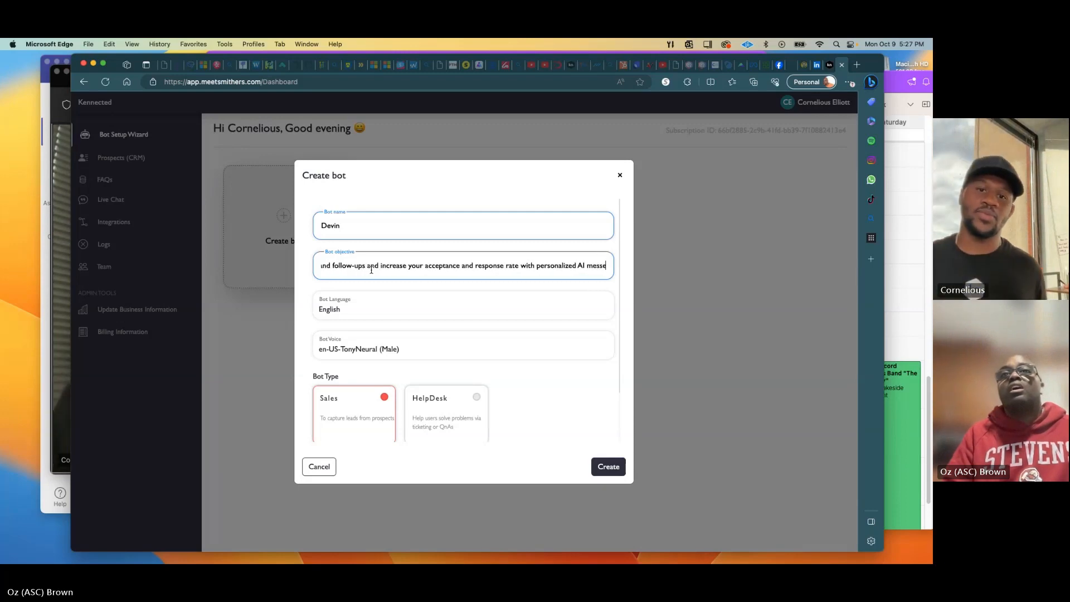
{"action": "key", "text": "BackSpace"}
{"action": "type", "text": "aging"}
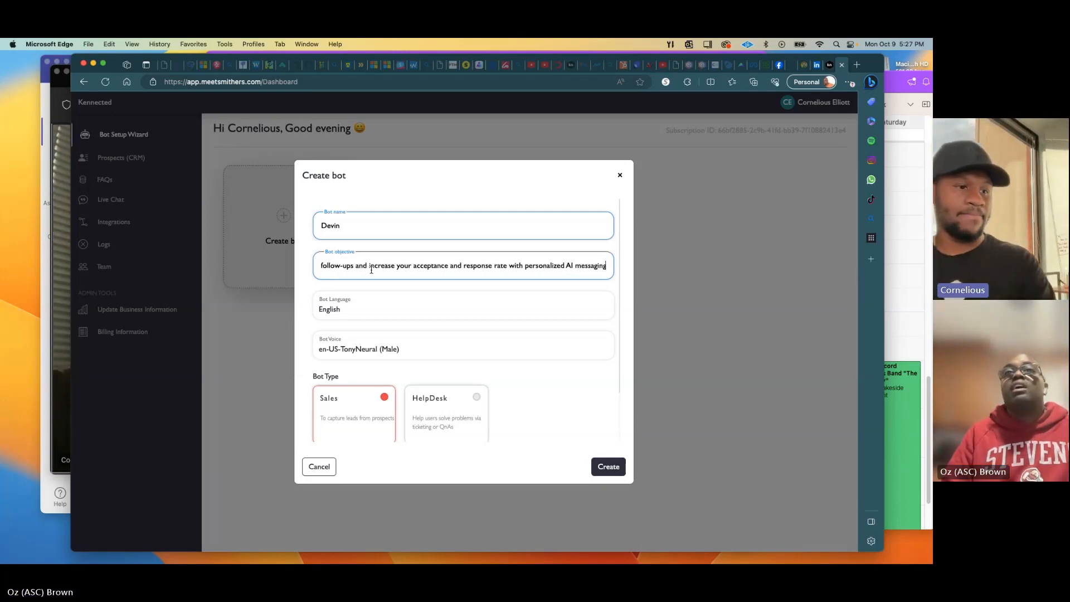
{"action": "type", "text": "!"}
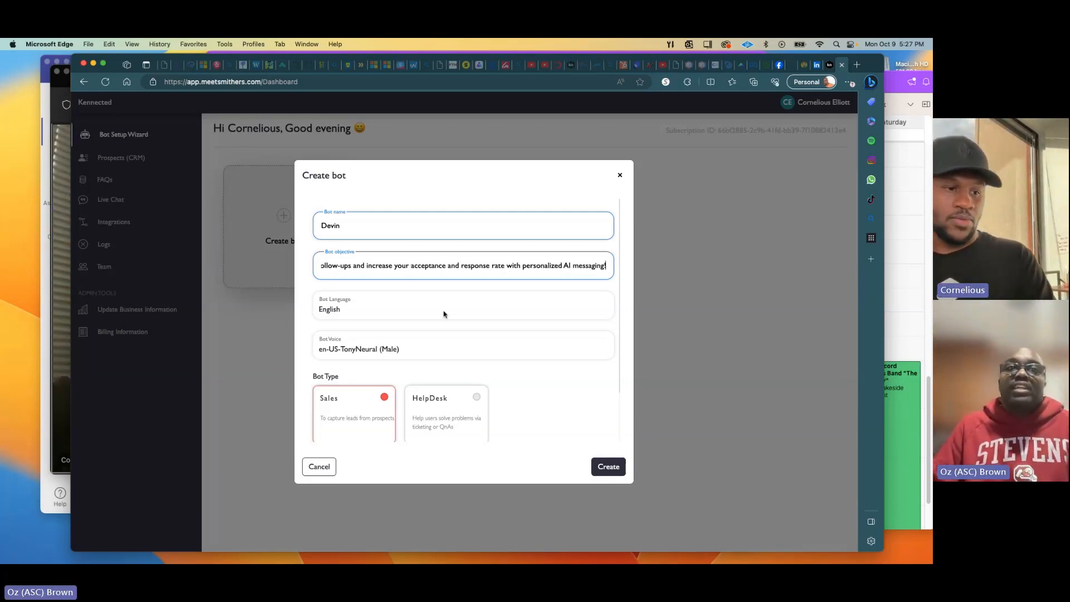
Keep the en-US-TonyNeural voice and switch on the Request phone number toggle.
{"action": "scroll", "coordinate": [441, 315], "scroll_direction": "down", "scroll_amount": 2}
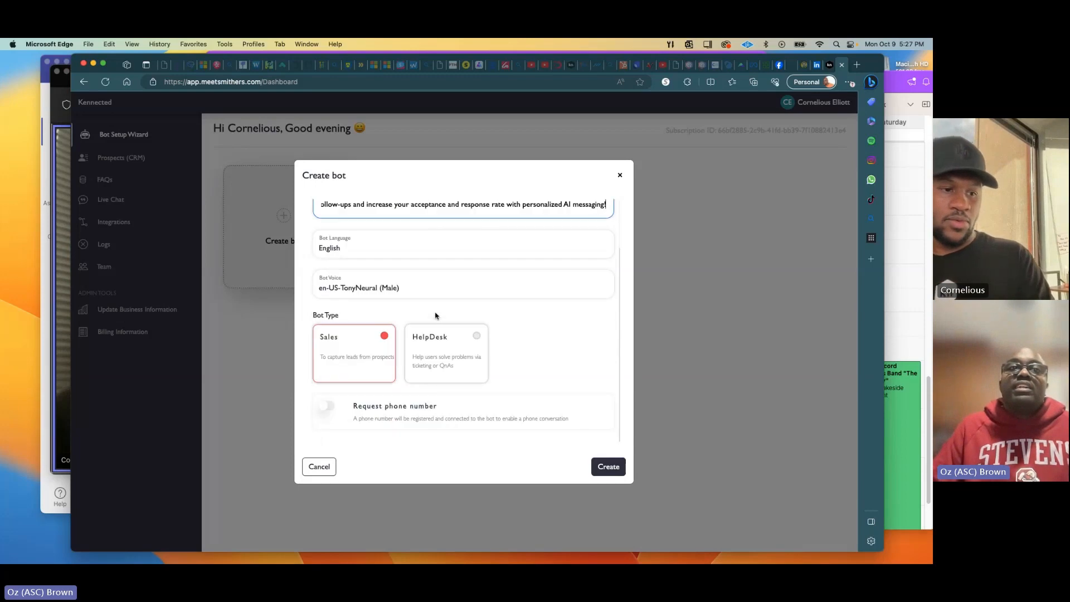
{"action": "left_click", "coordinate": [402, 291]}
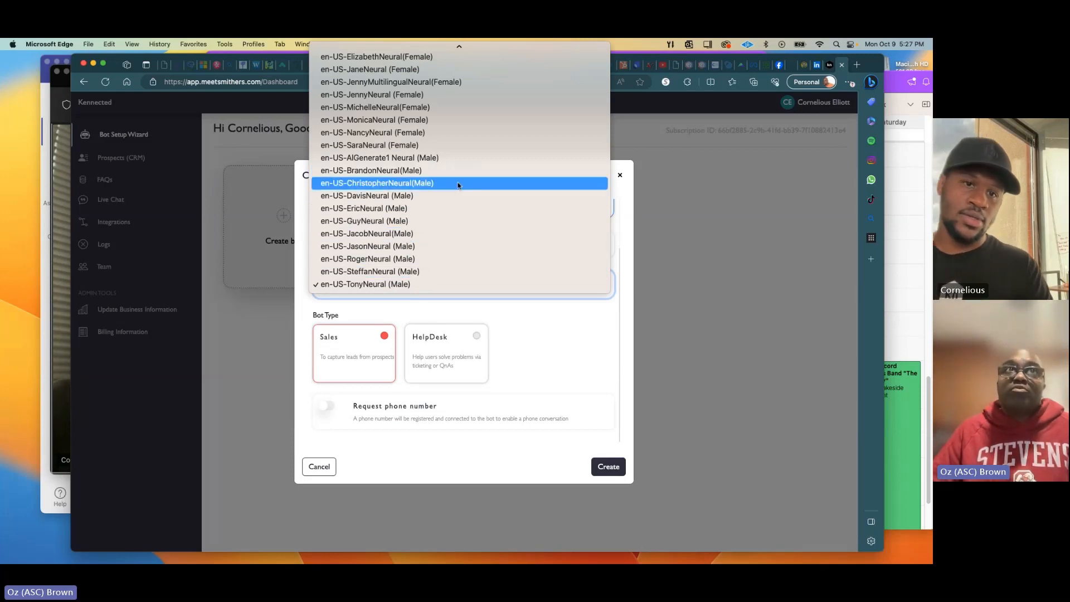
{"action": "scroll", "coordinate": [458, 185], "scroll_direction": "up", "scroll_amount": 4}
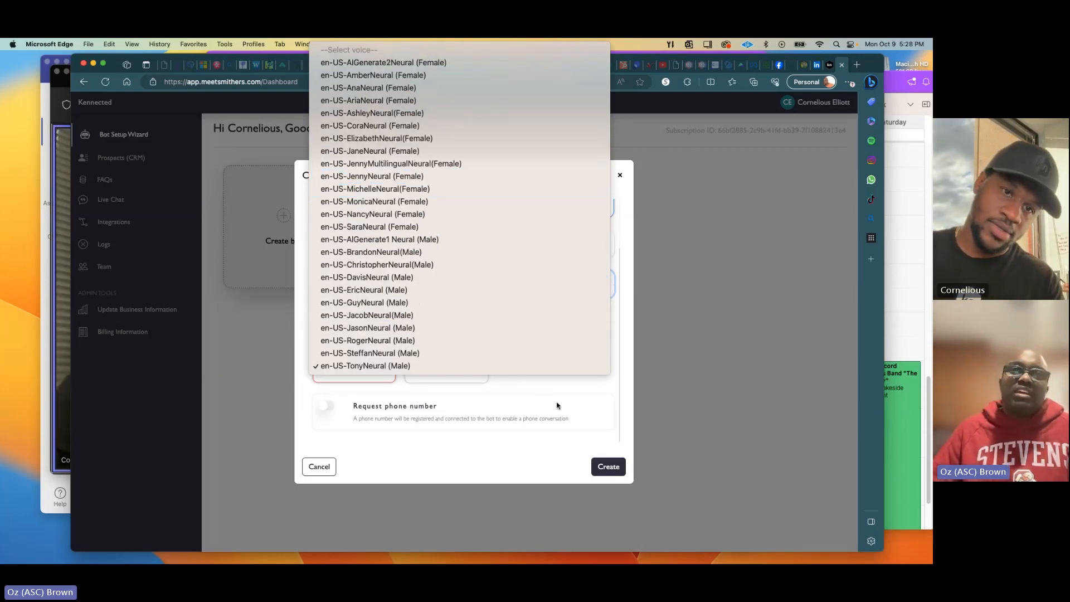
{"action": "left_click", "coordinate": [557, 406]}
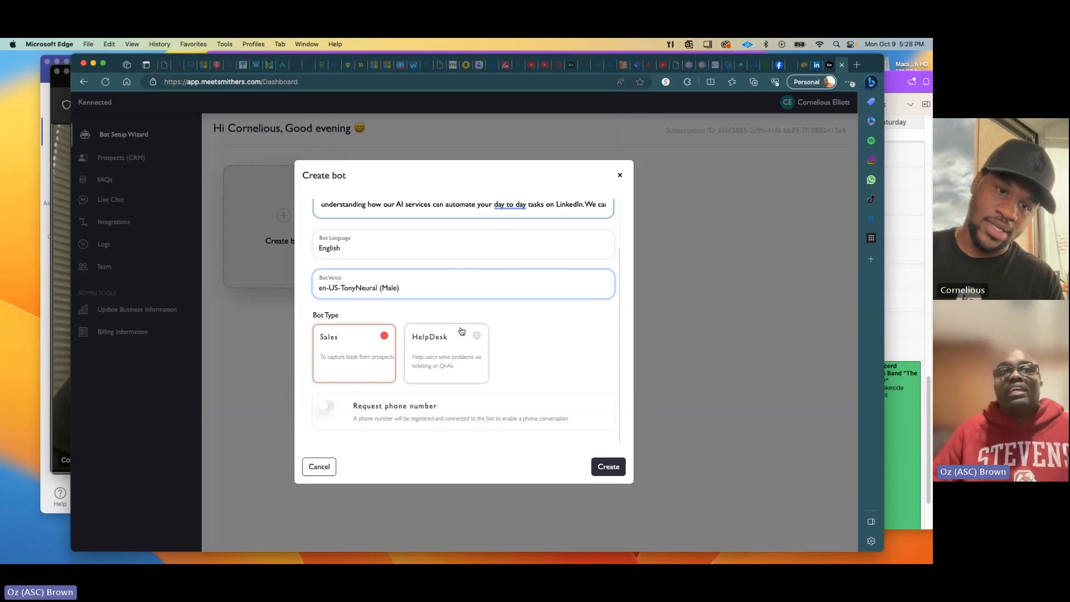
{"action": "left_click", "coordinate": [549, 358]}
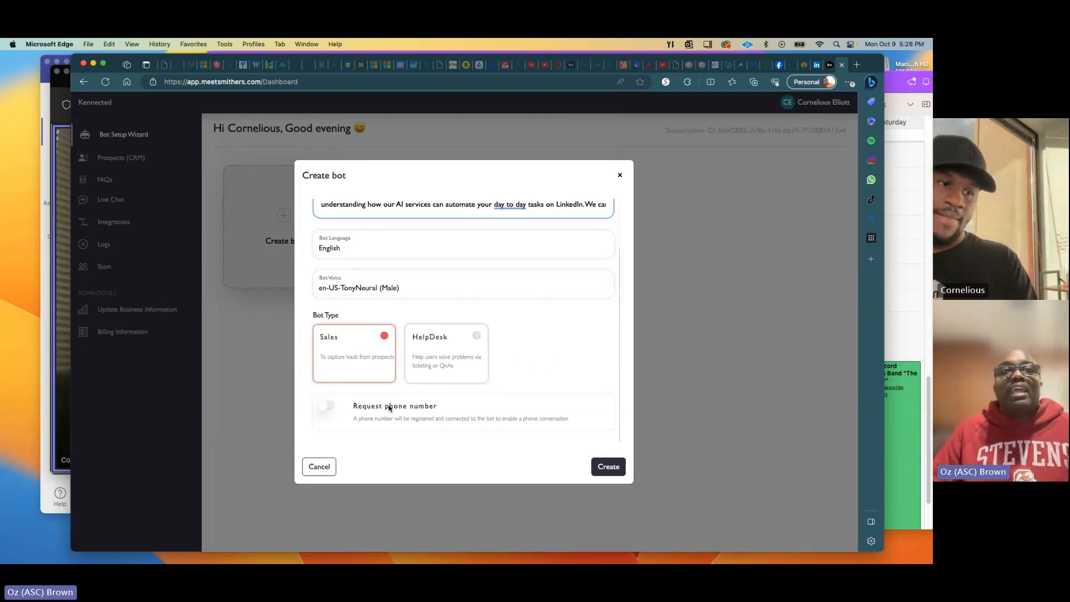
{"action": "left_click", "coordinate": [326, 407]}
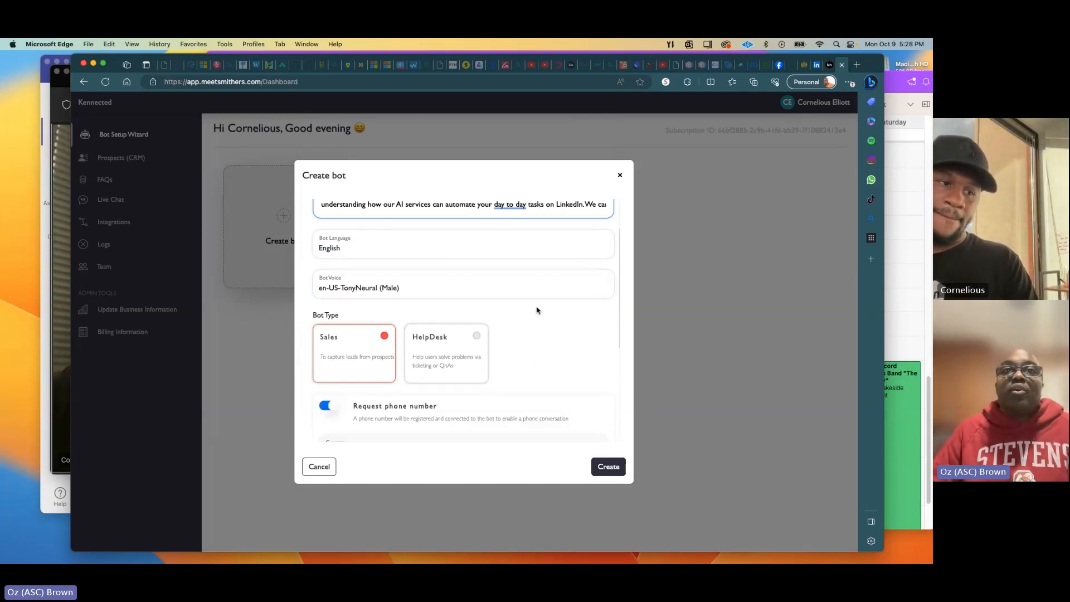
Set the phone number state to Indiana and the city to Indianapolis.
{"action": "scroll", "coordinate": [459, 304], "scroll_direction": "down", "scroll_amount": 4}
{"action": "left_click", "coordinate": [460, 302]}
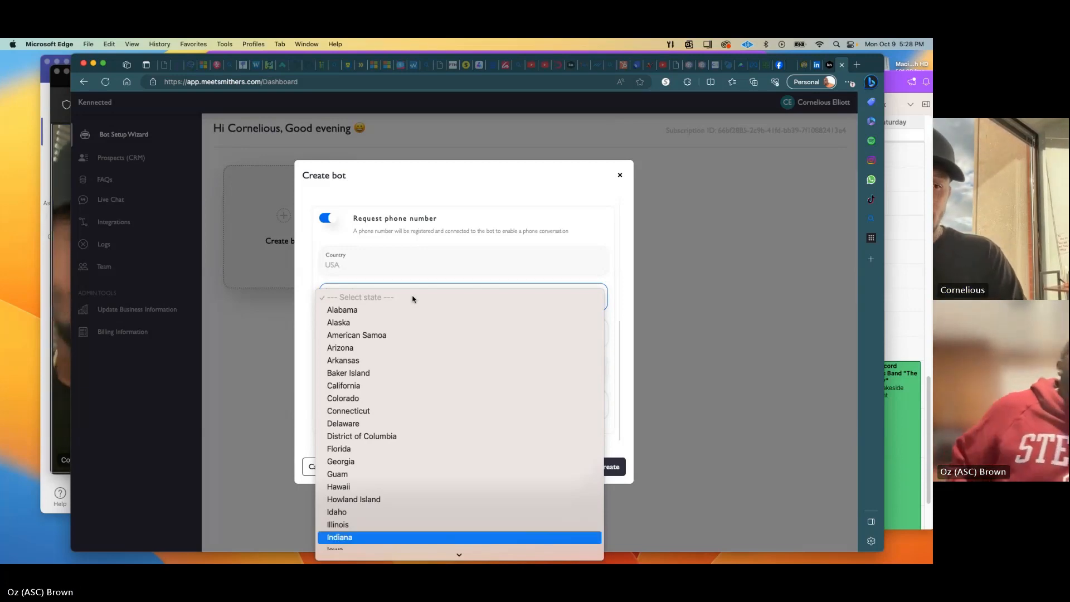
{"action": "key", "text": "Return"}
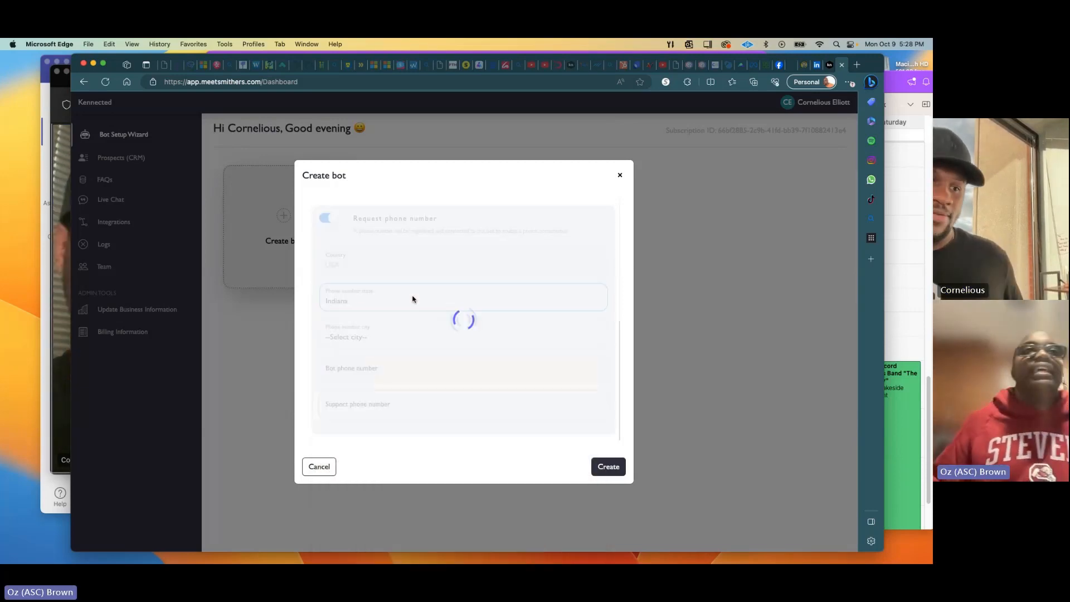
{"action": "left_click", "coordinate": [354, 338]}
{"action": "key", "text": "i"}
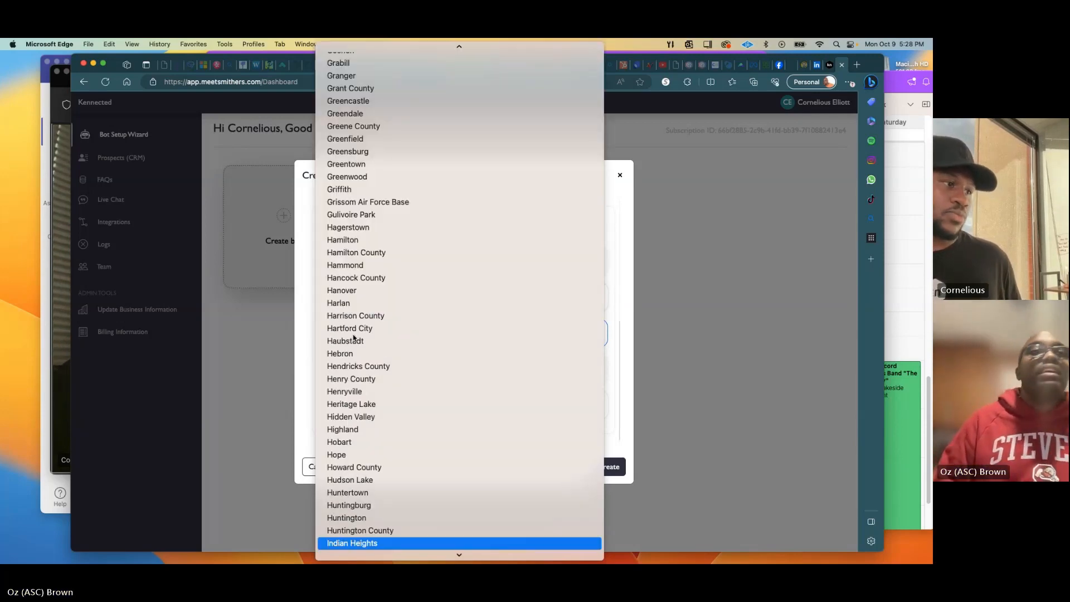
{"action": "key", "text": "Down"}
{"action": "key", "text": "Down"}
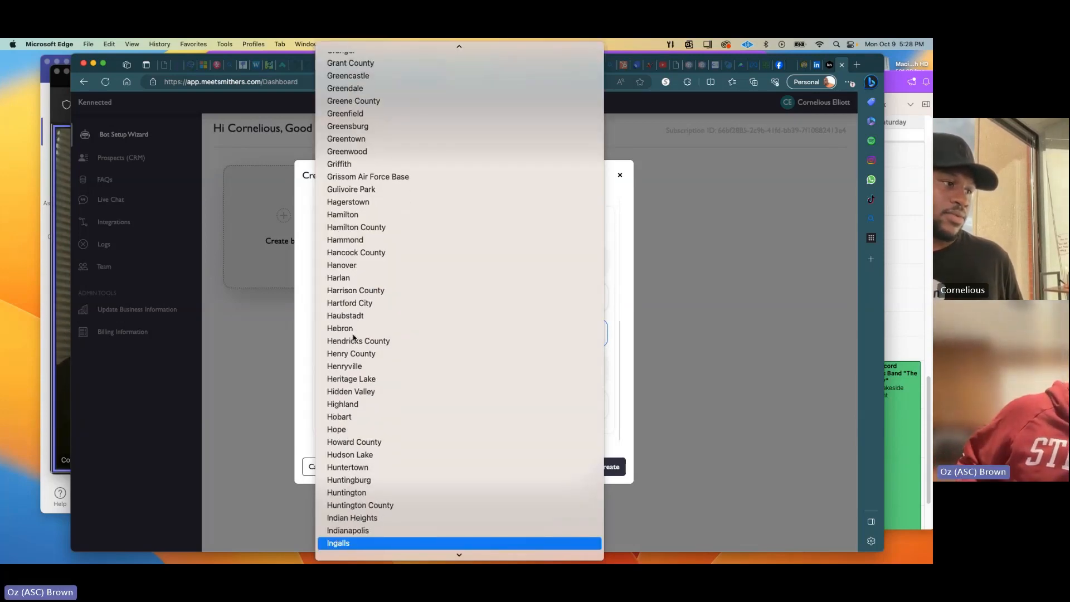
{"action": "key", "text": "Up"}
{"action": "key", "text": "Return"}
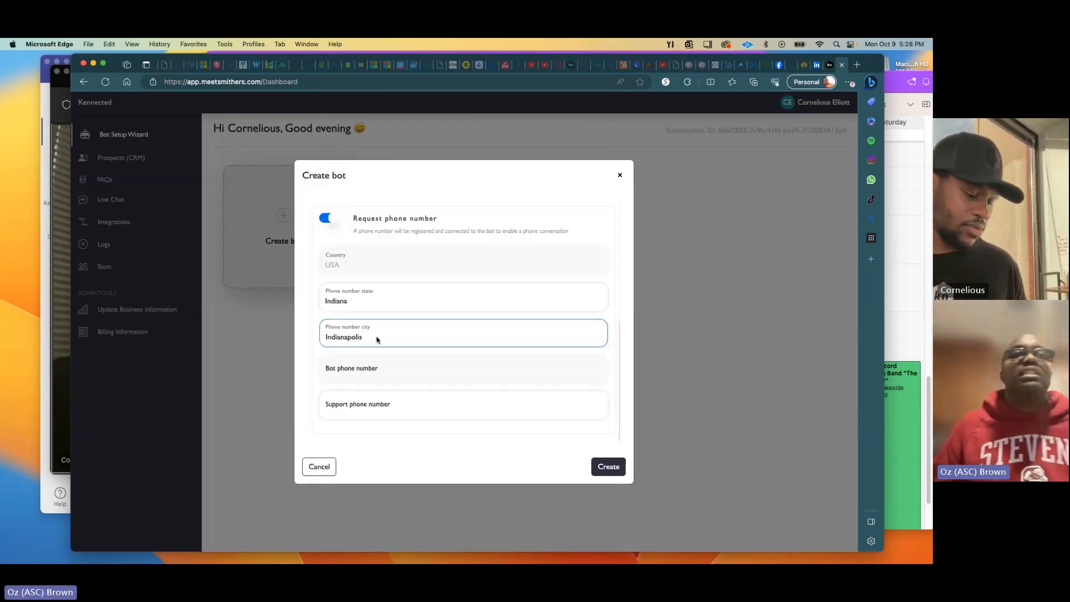
{"action": "left_click", "coordinate": [373, 377]}
{"action": "left_click", "coordinate": [360, 399]}
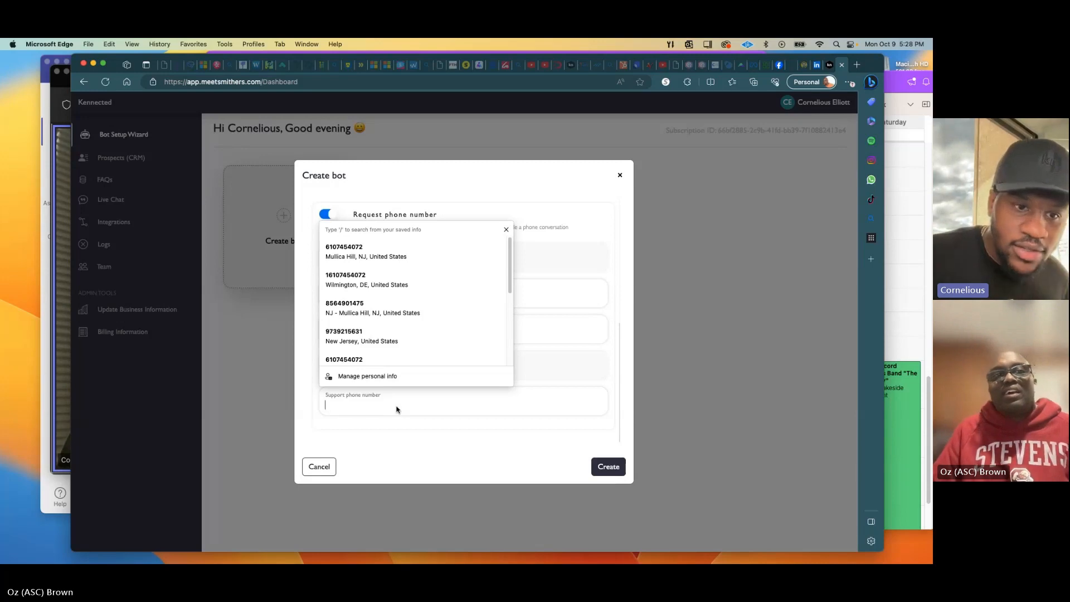
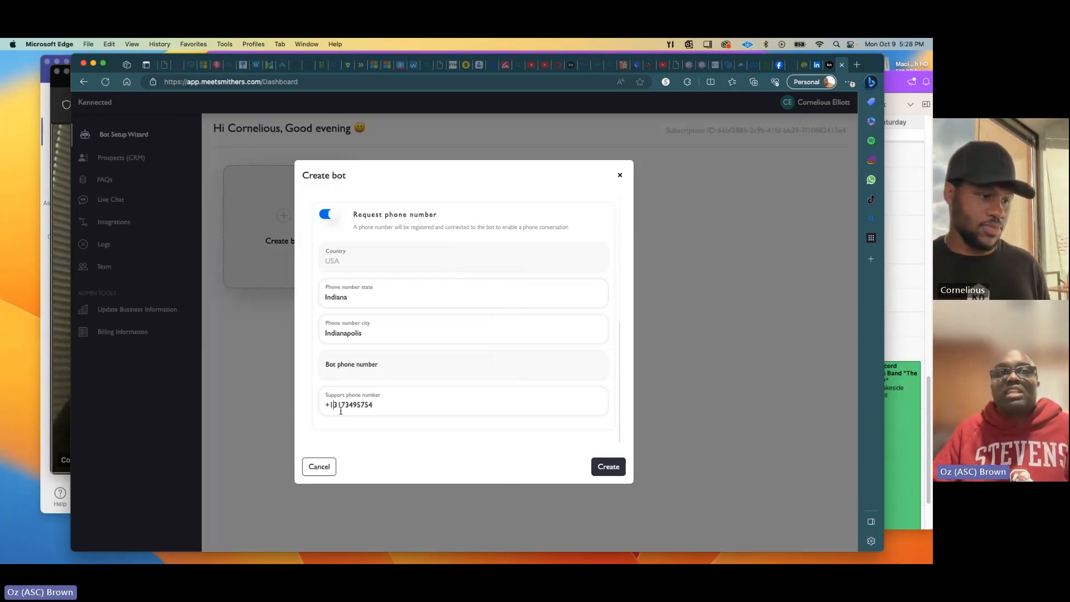
Enter the support phone number and create the Devin bot.
{"action": "left_click", "coordinate": [613, 468]}
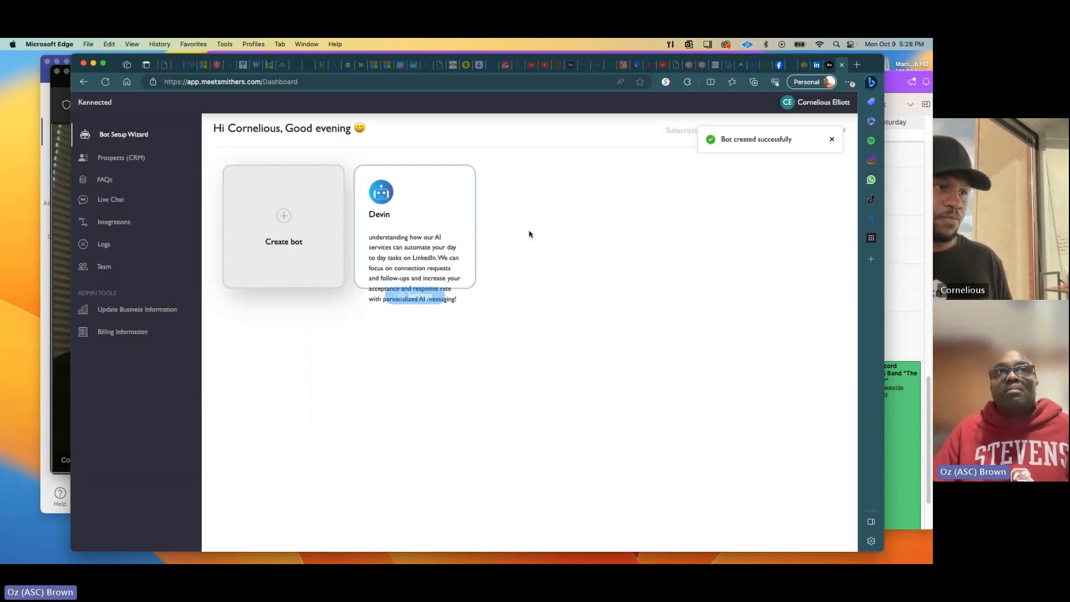
Check the Devin card and its LinkedIn automation description on the dashboard.
{"action": "mouse_move", "coordinate": [391, 246]}
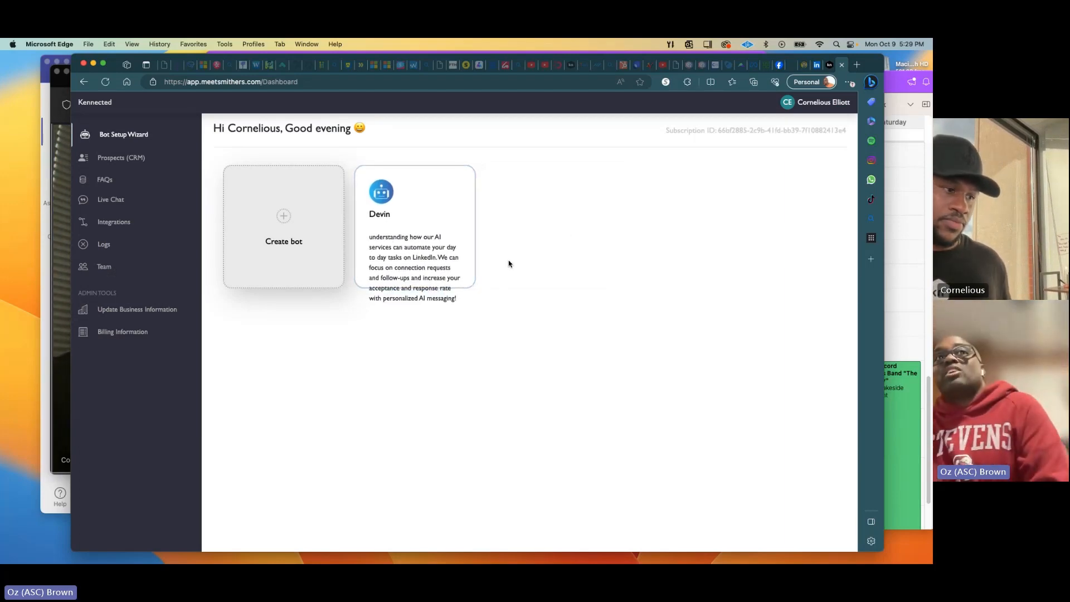
{"action": "mouse_move", "coordinate": [468, 256]}
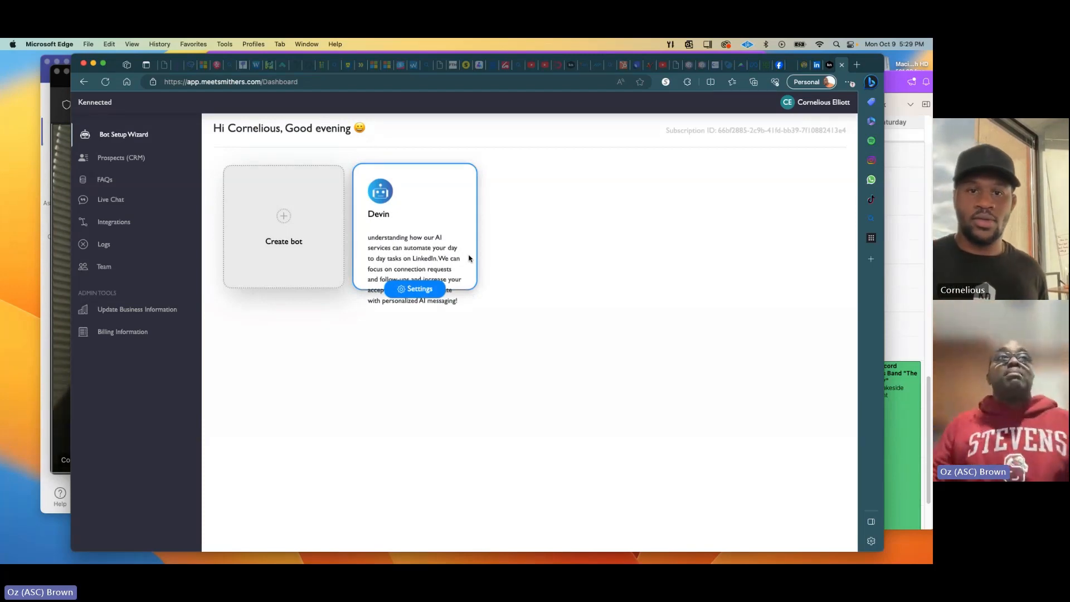
{"action": "left_click", "coordinate": [422, 297]}
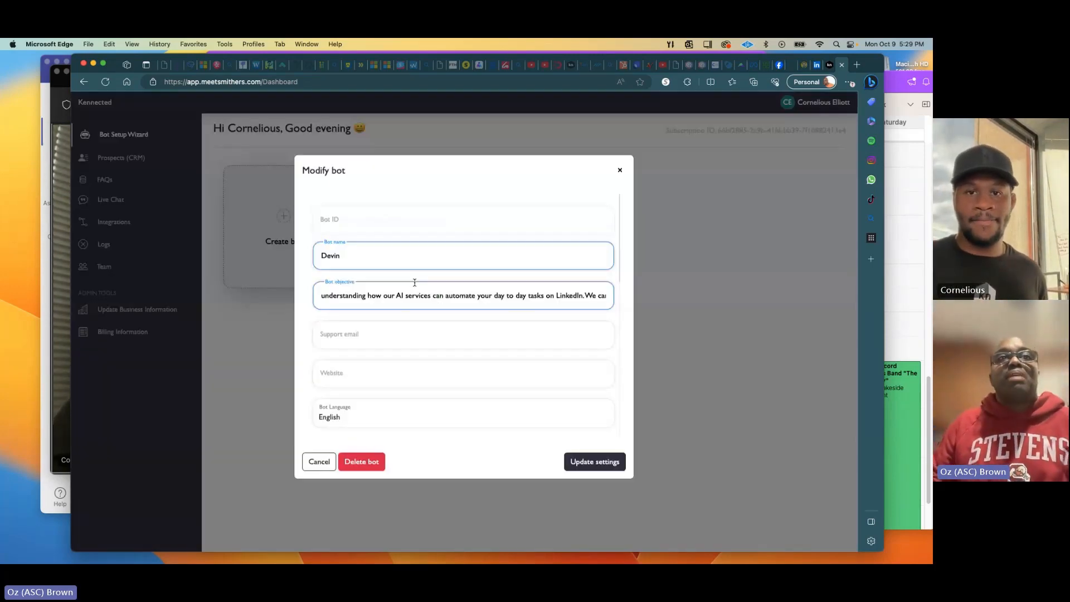
{"action": "left_click", "coordinate": [365, 345]}
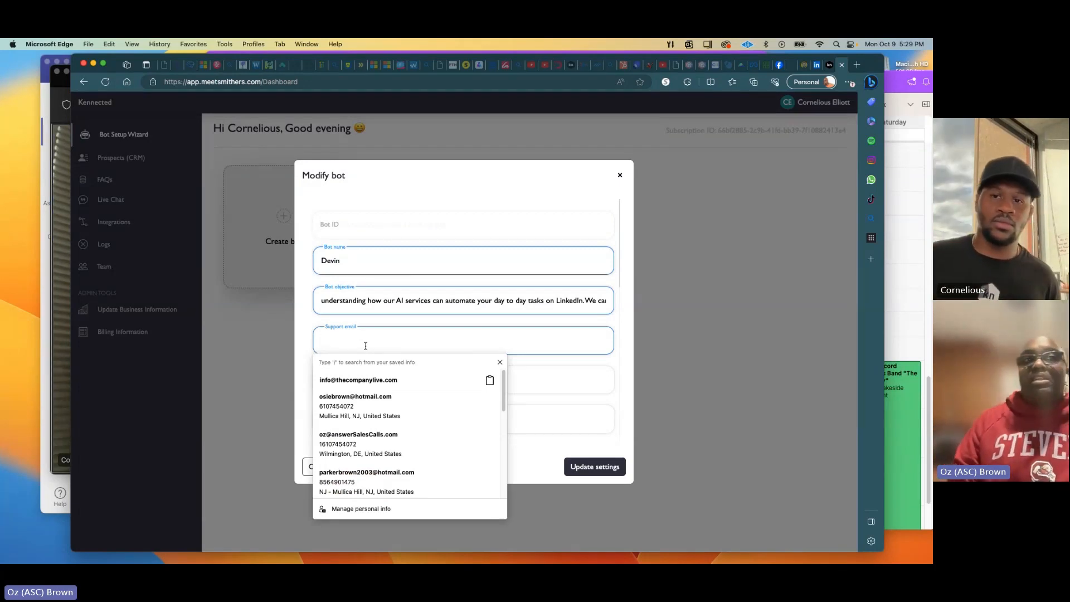
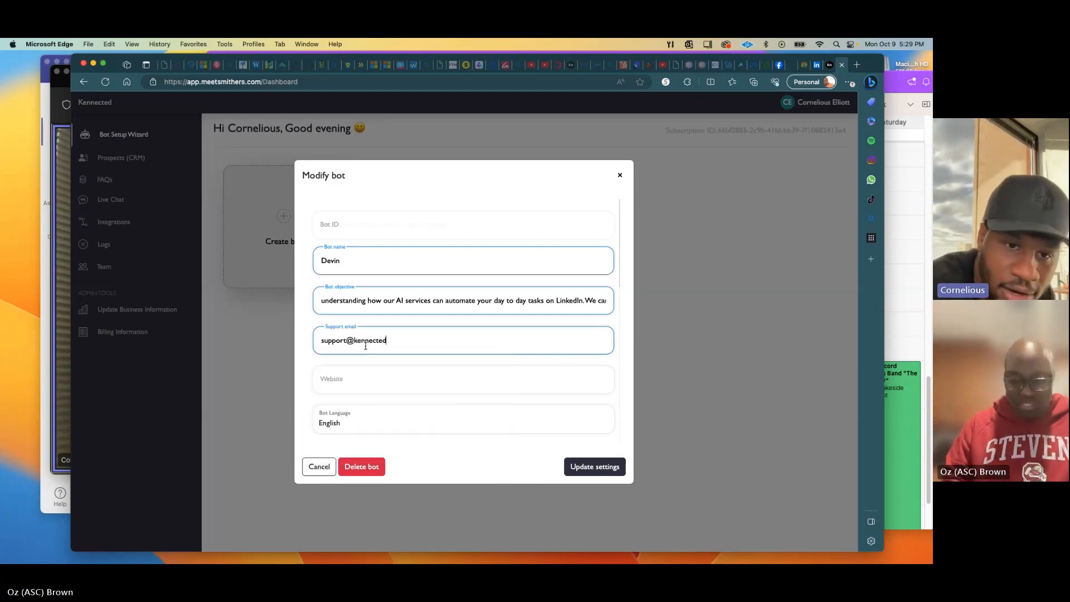
{"action": "key", "text": "Tab"}
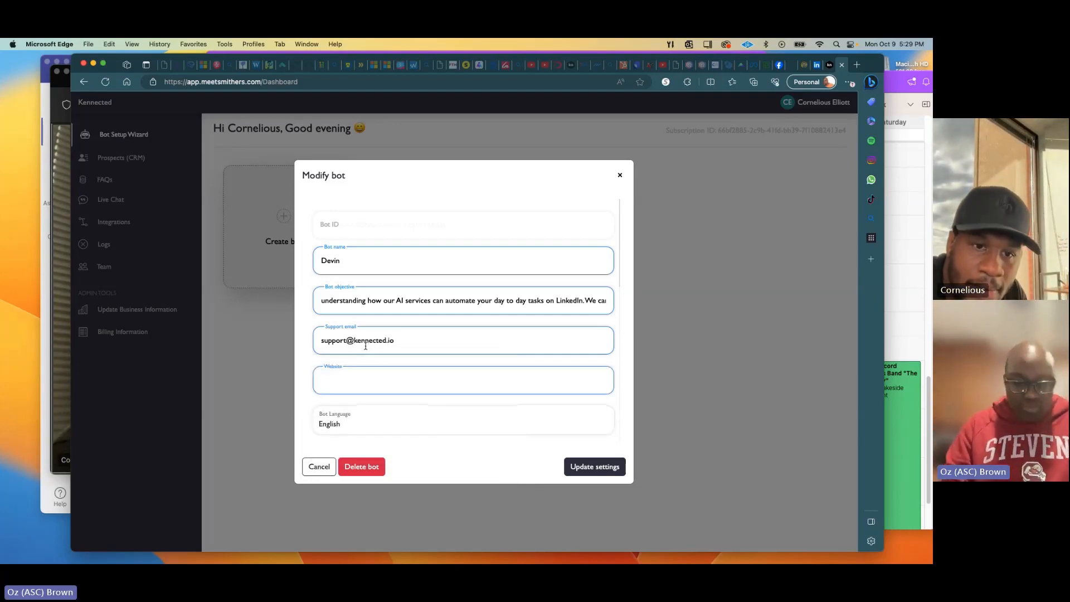
{"action": "type", "text": "www.kennected.io"}
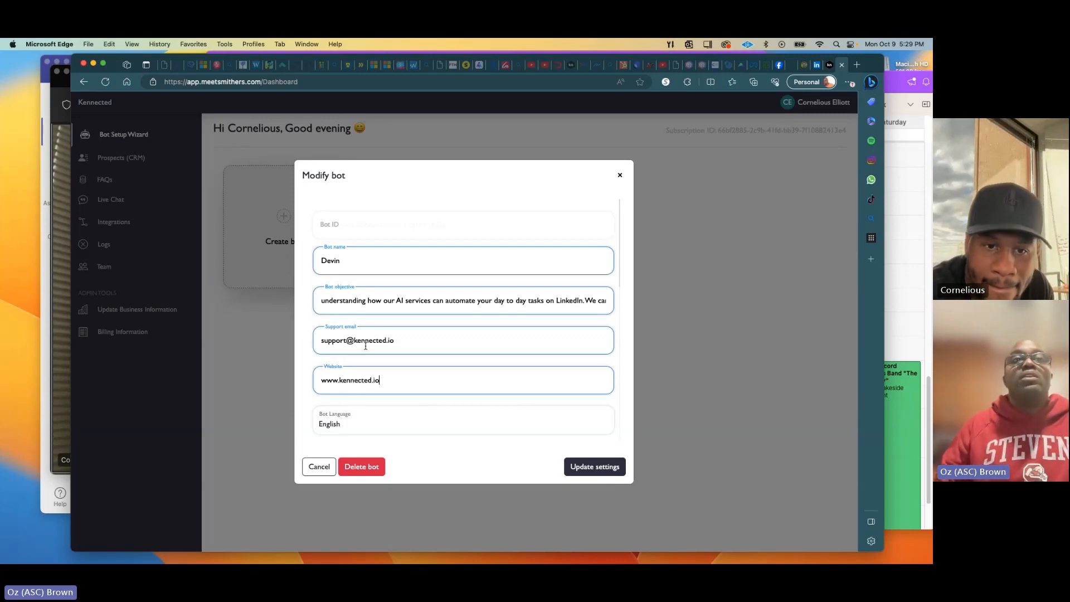
{"action": "key", "text": "Tab"}
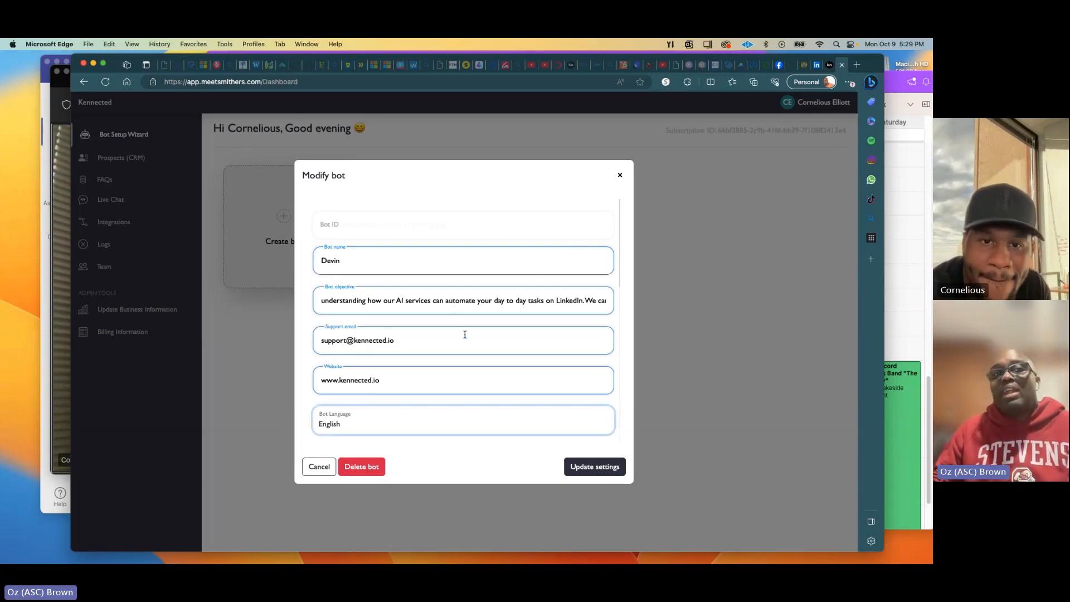
Review Devin's voice, type and phone settings, then save the updated bot settings.
{"action": "scroll", "coordinate": [465, 335], "scroll_direction": "down", "scroll_amount": 2}
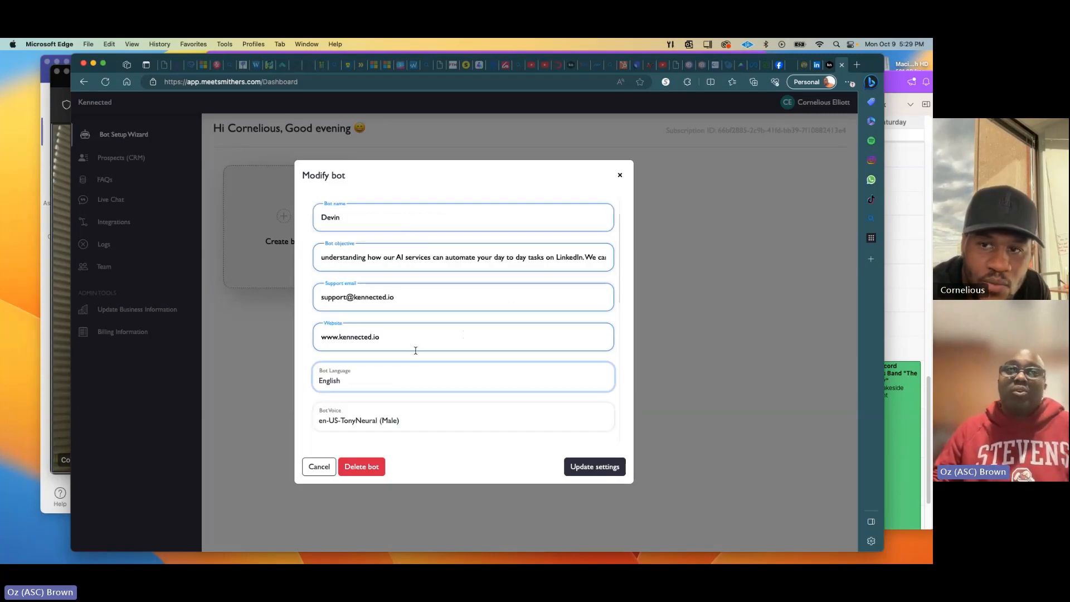
{"action": "scroll", "coordinate": [451, 307], "scroll_direction": "down", "scroll_amount": 7}
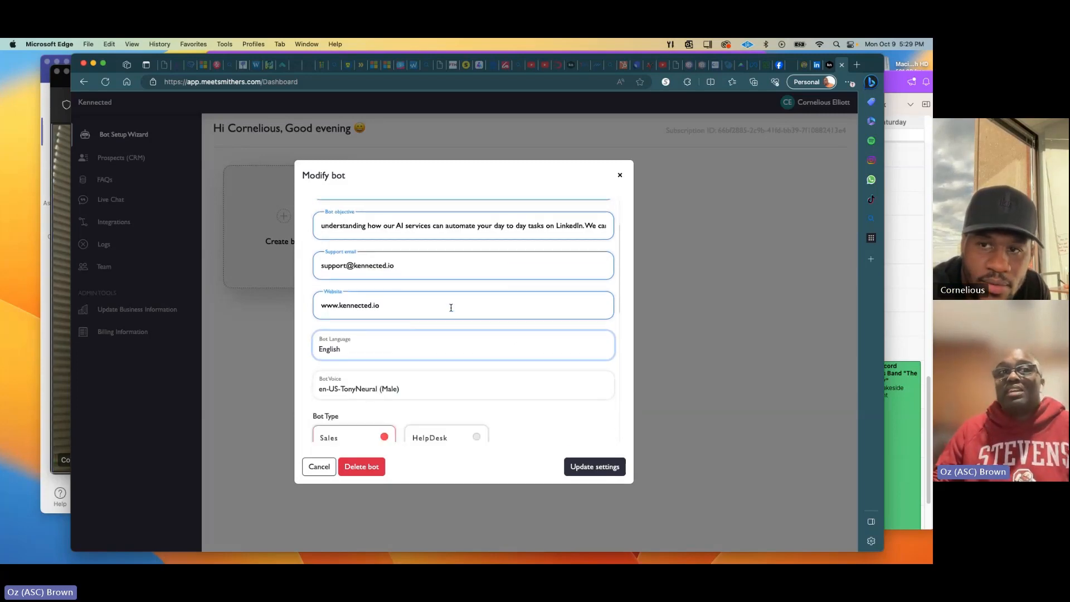
{"action": "scroll", "coordinate": [451, 310], "scroll_direction": "down", "scroll_amount": 9}
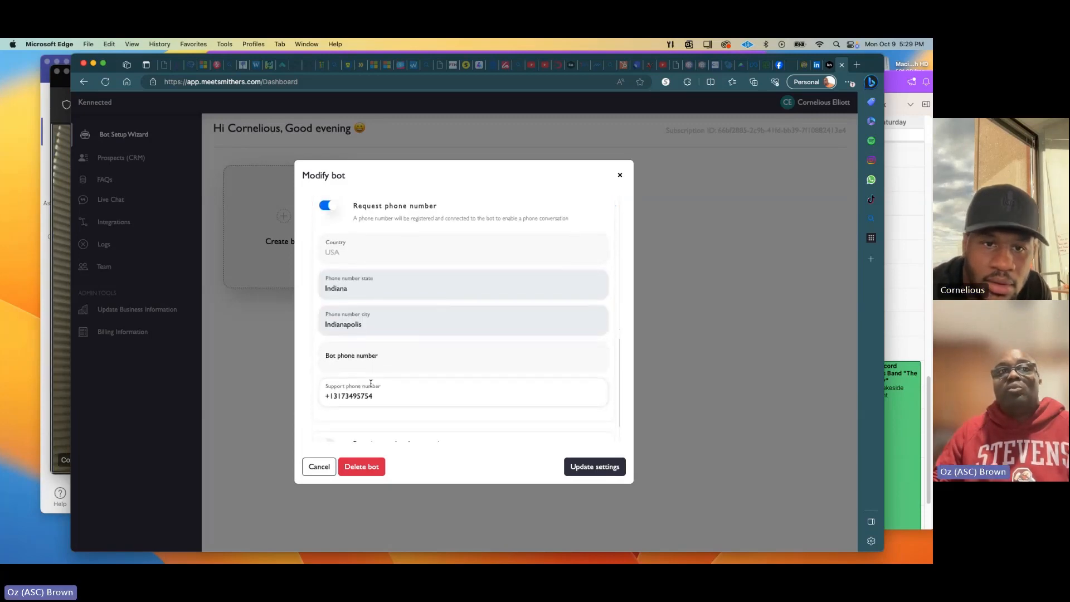
{"action": "scroll", "coordinate": [421, 384], "scroll_direction": "down", "scroll_amount": 3}
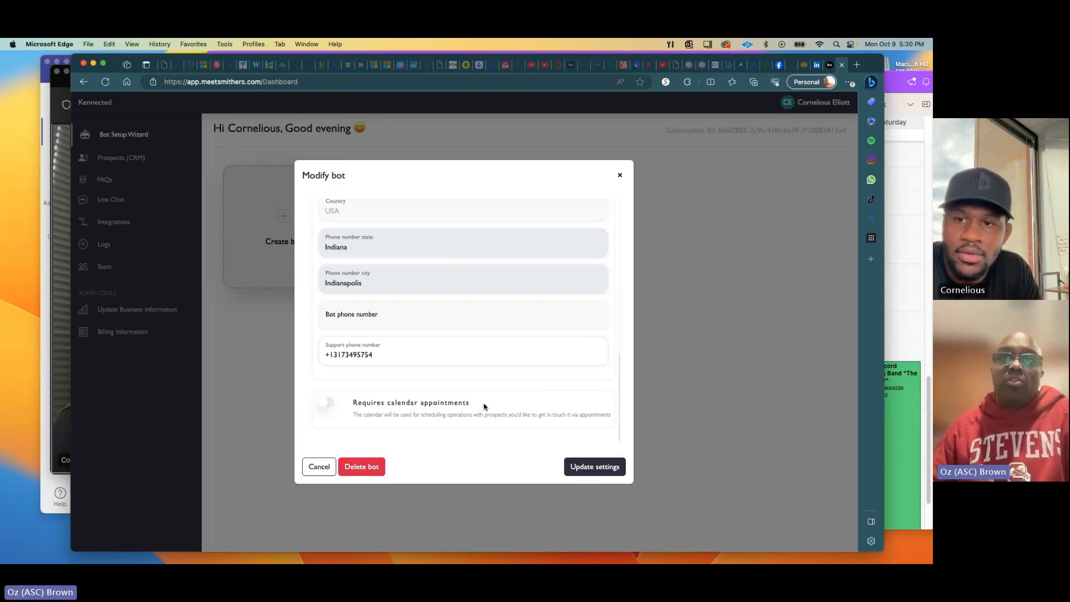
{"action": "left_click", "coordinate": [607, 471]}
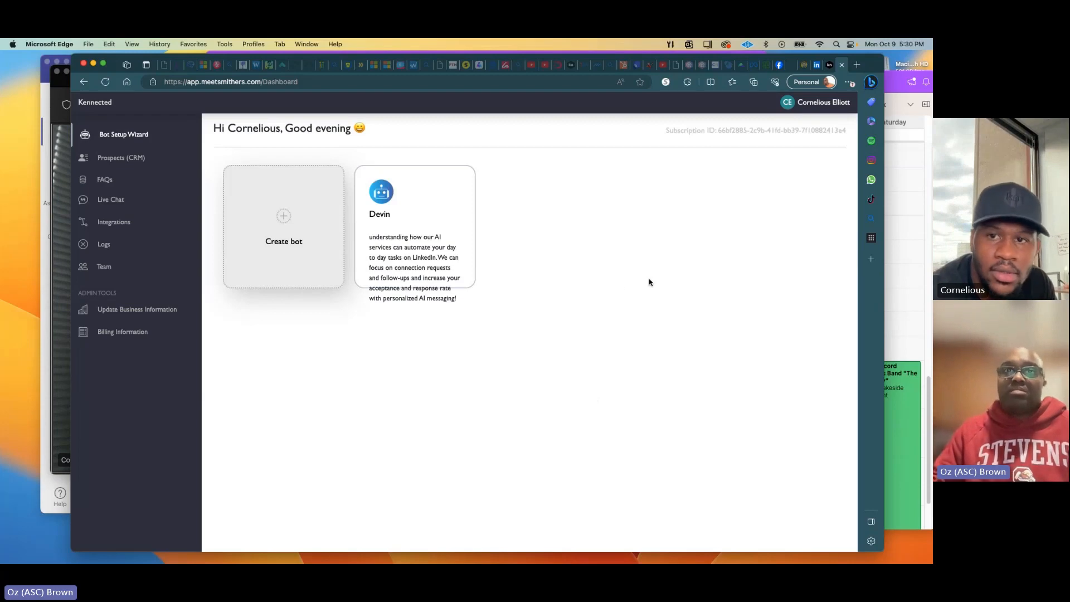
{"action": "key", "text": "super+Tab"}
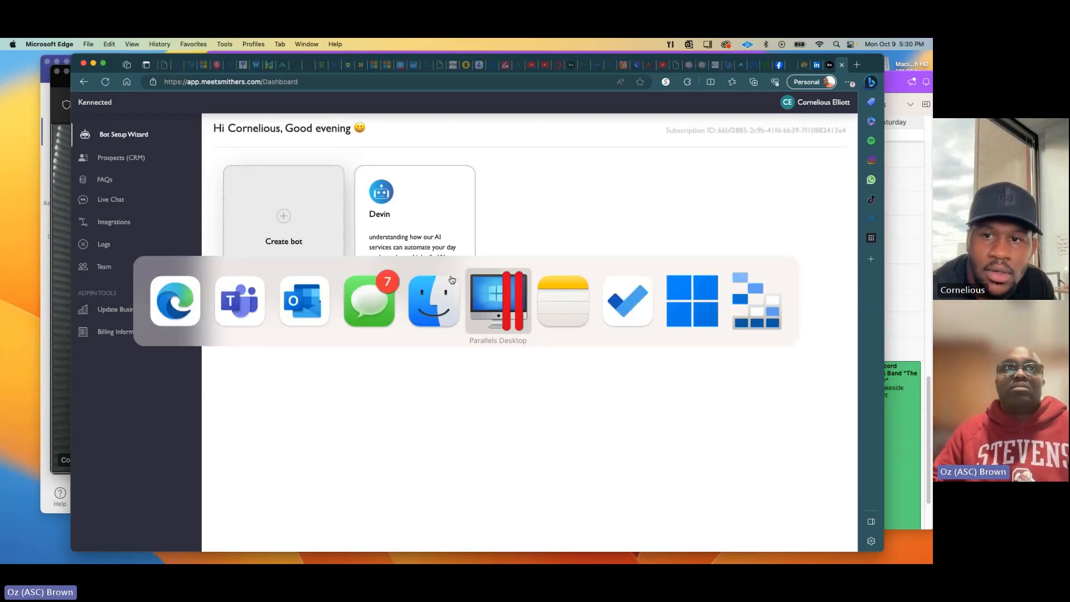
{"action": "left_click", "coordinate": [228, 295]}
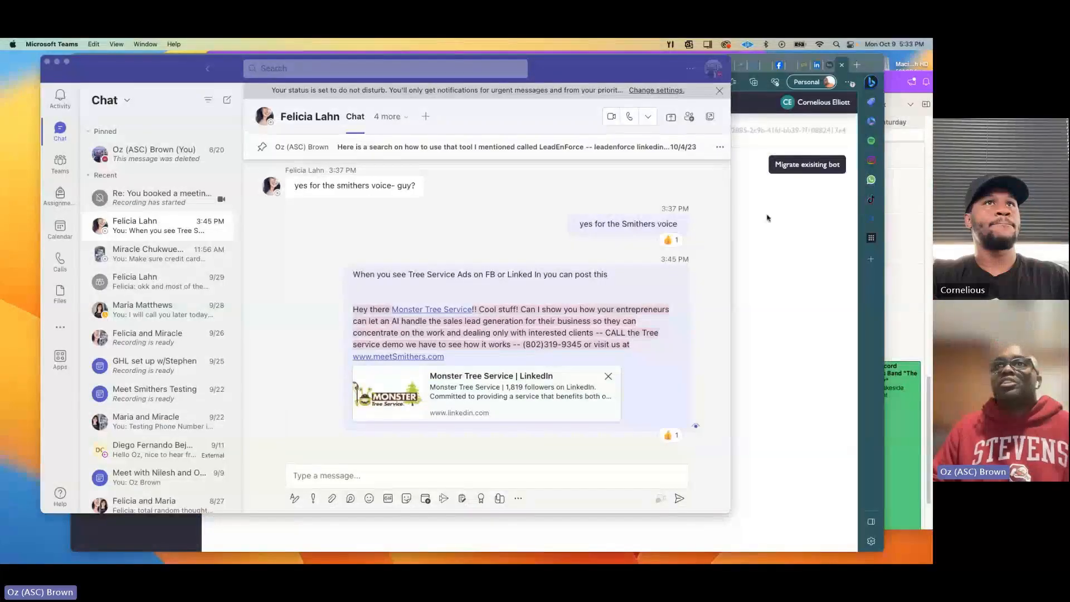
{"action": "left_click", "coordinate": [770, 221]}
{"action": "mouse_move", "coordinate": [452, 277]}
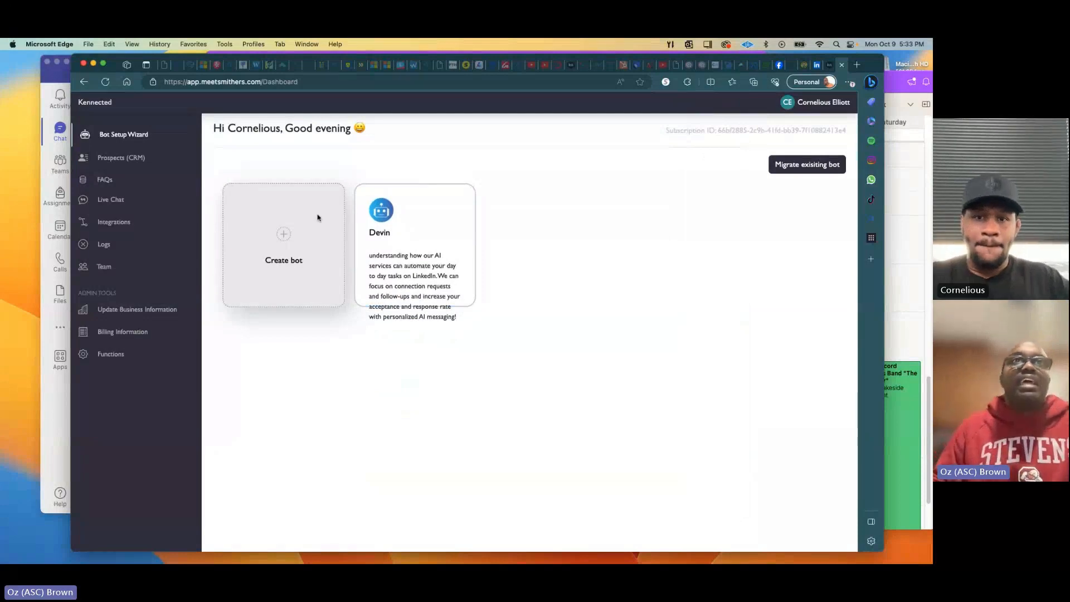
Open Devin's Modify bot settings and review its Indiana, Indianapolis bot and support phone numbers.
{"action": "left_click", "coordinate": [395, 311]}
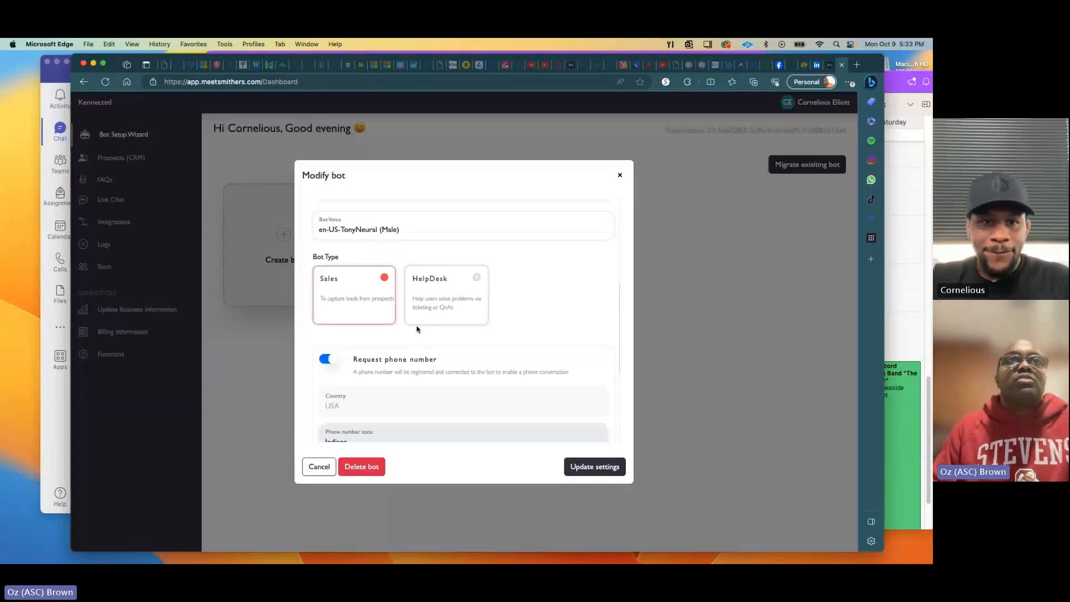
{"action": "scroll", "coordinate": [401, 321], "scroll_direction": "down", "scroll_amount": 5}
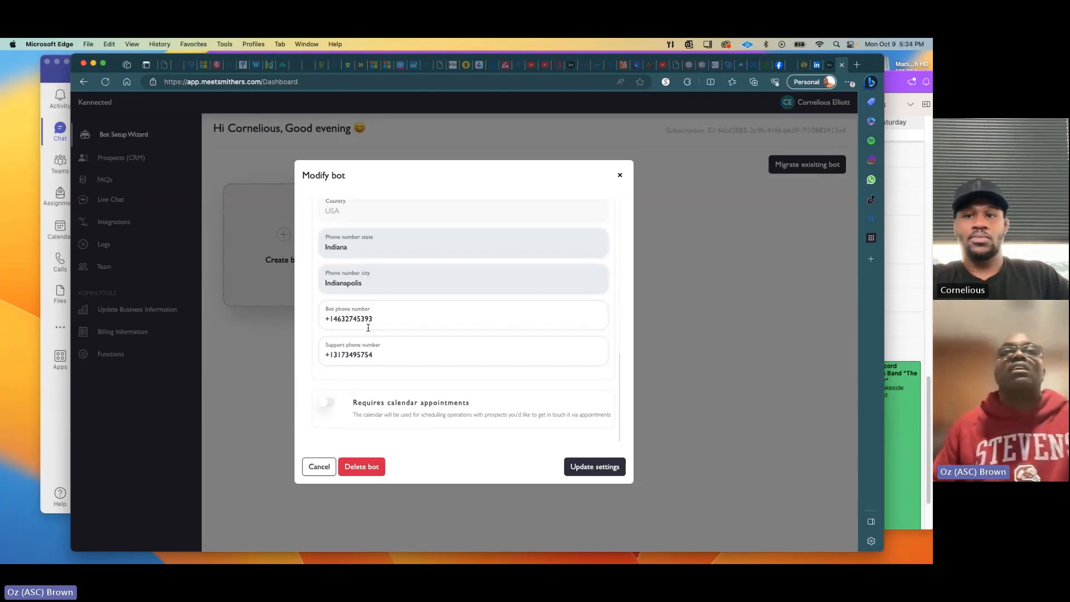
{"action": "scroll", "coordinate": [417, 306], "scroll_direction": "up", "scroll_amount": 10}
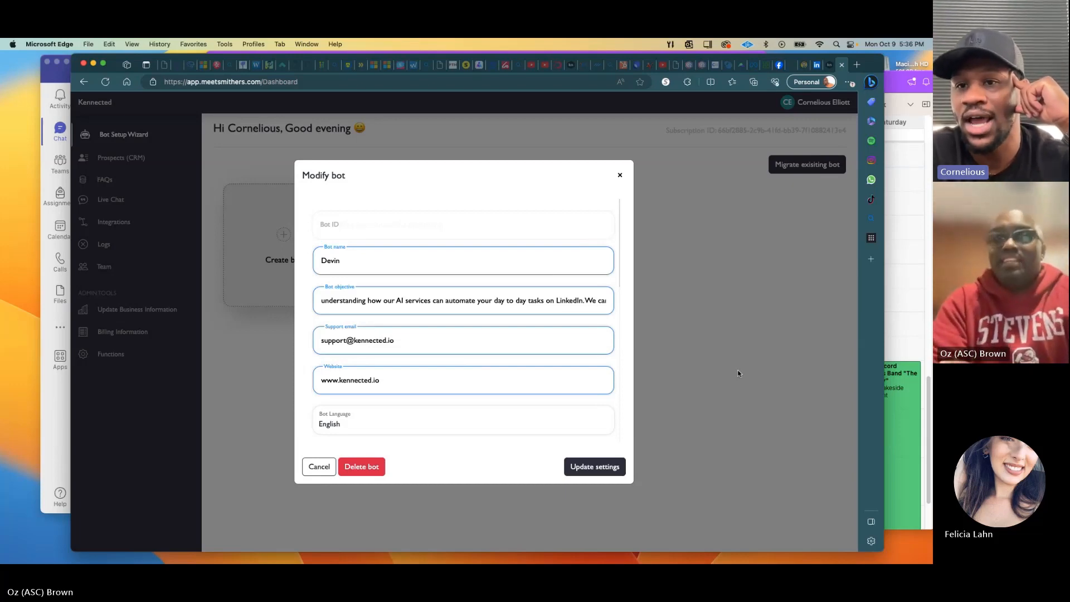
{"action": "left_click", "coordinate": [620, 177]}
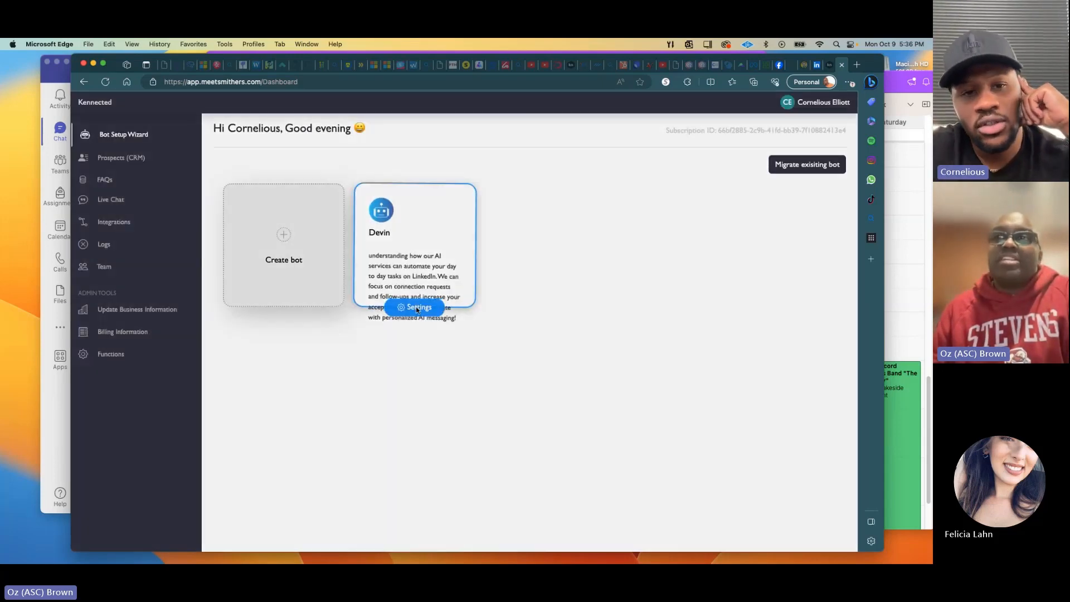
{"action": "left_click", "coordinate": [407, 305]}
{"action": "scroll", "coordinate": [407, 304], "scroll_direction": "down", "scroll_amount": 10}
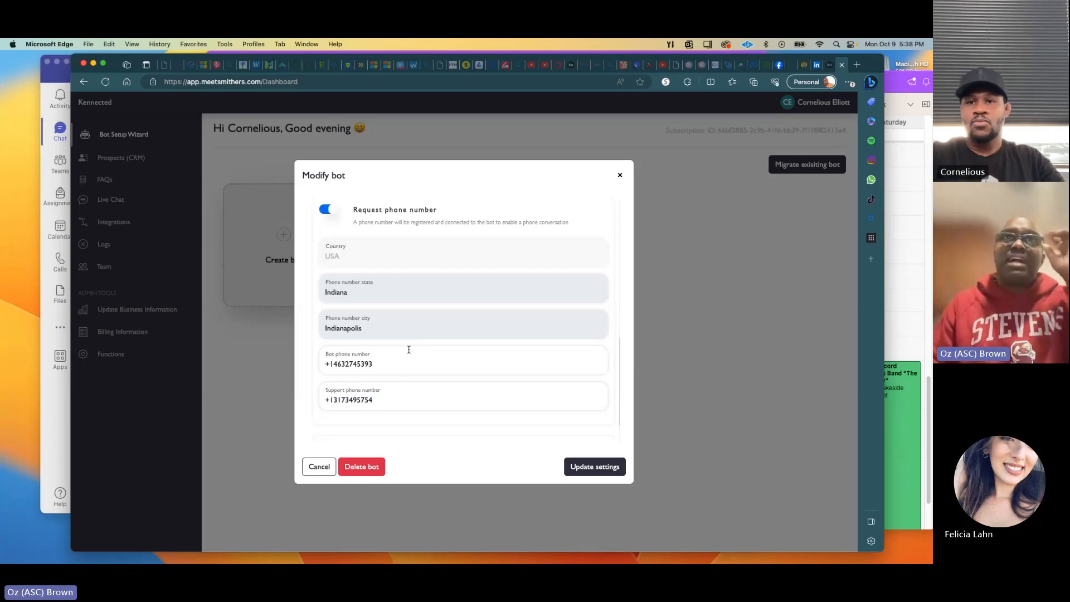
Close Devin's Modify bot dialog without saving and go to the Prospects (CRM) page.
{"action": "left_click", "coordinate": [620, 175]}
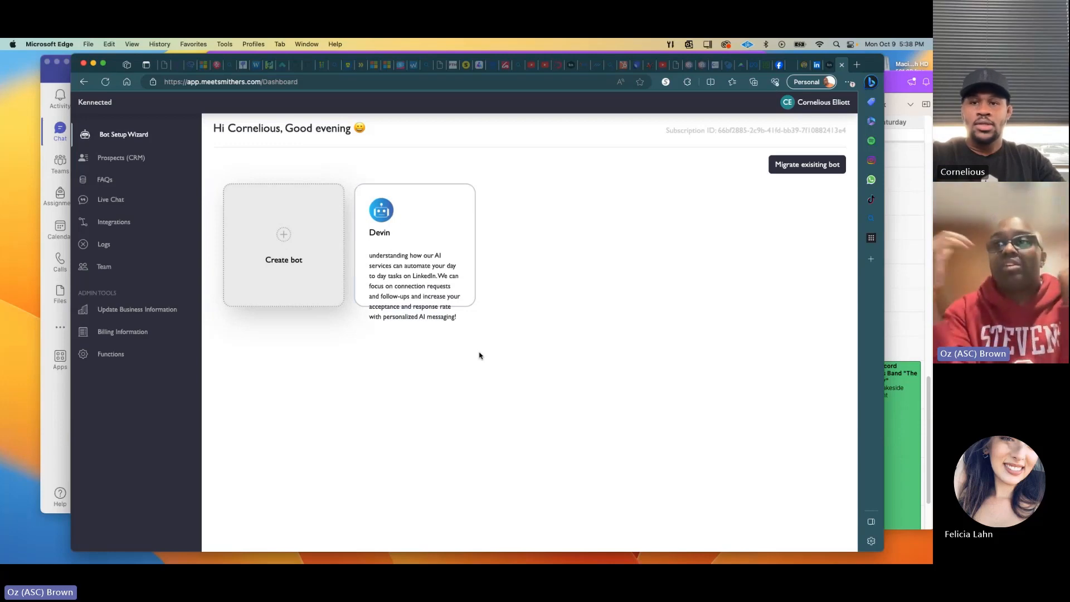
{"action": "left_click", "coordinate": [114, 157]}
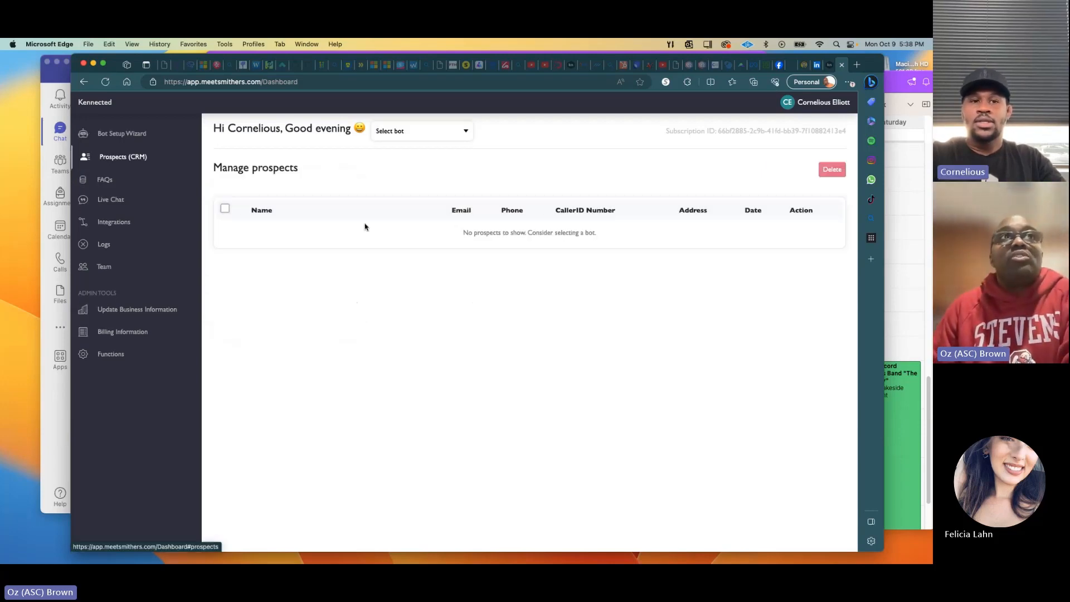
Filter prospects to the Devin bot, open the prospect's record, and select their caller ID number.
{"action": "left_click", "coordinate": [418, 134]}
{"action": "left_click", "coordinate": [385, 155]}
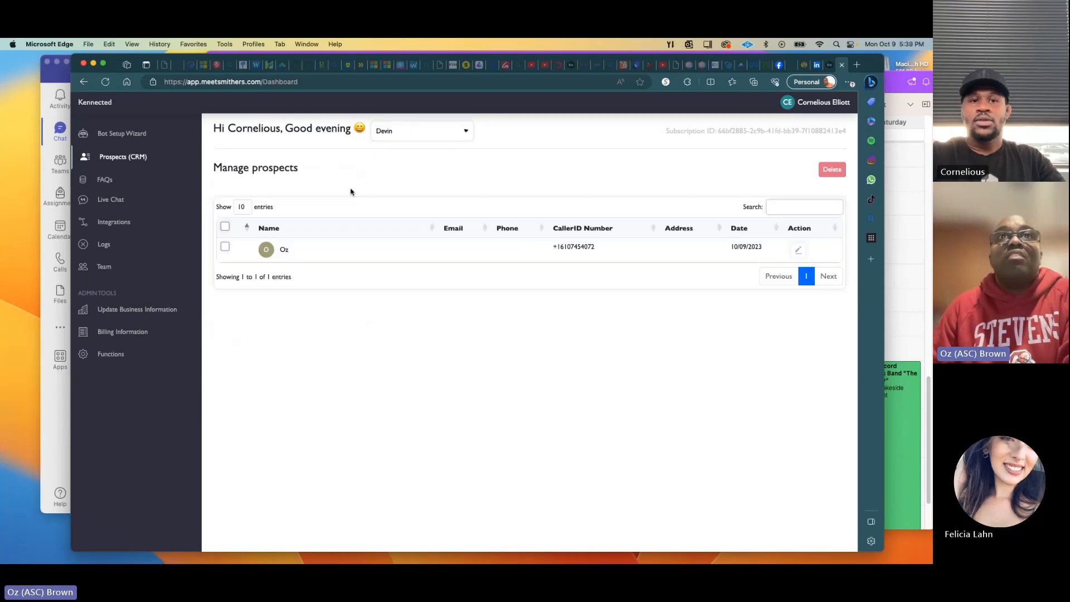
{"action": "left_click", "coordinate": [316, 252]}
{"action": "left_click_drag", "start_coordinate": [479, 283], "coordinate": [522, 289]}
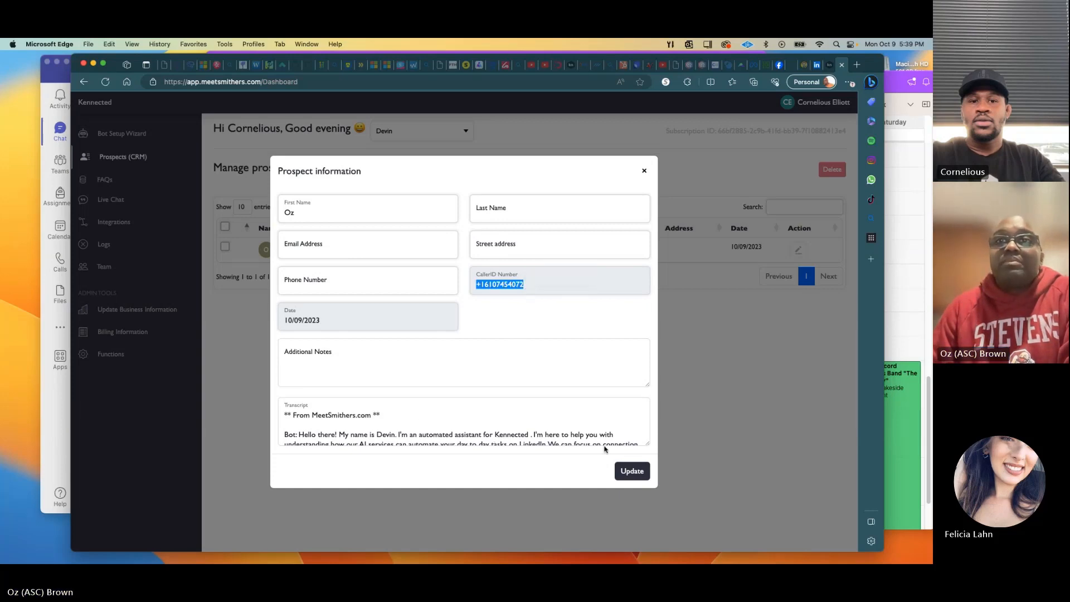
Enlarge the transcript box, read through the call transcript, then close the prospect record.
{"action": "left_click_drag", "start_coordinate": [648, 443], "coordinate": [643, 502]}
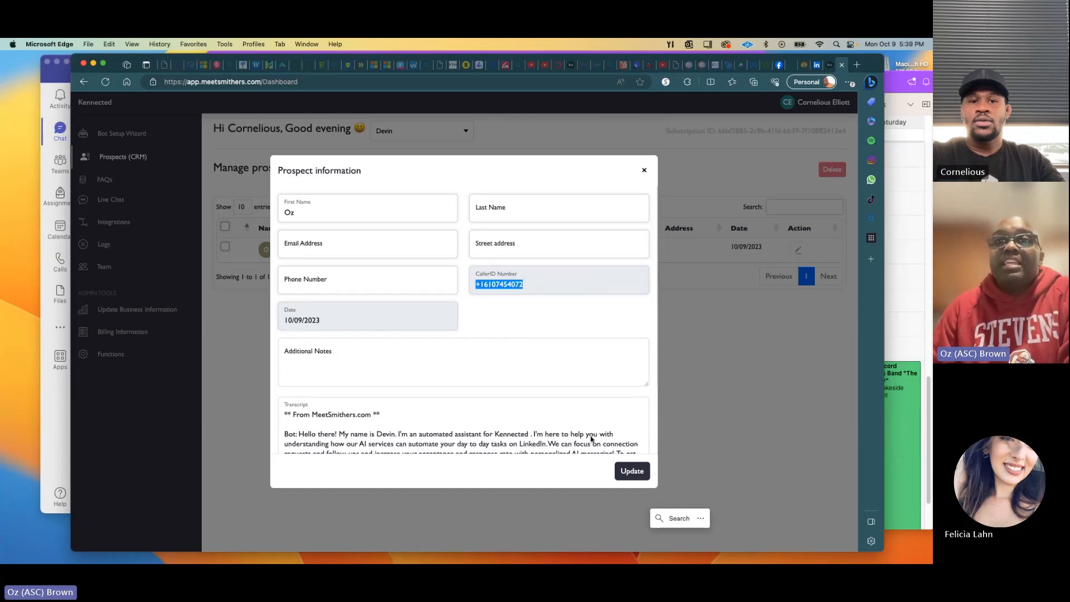
{"action": "scroll", "coordinate": [518, 422], "scroll_direction": "down", "scroll_amount": 3}
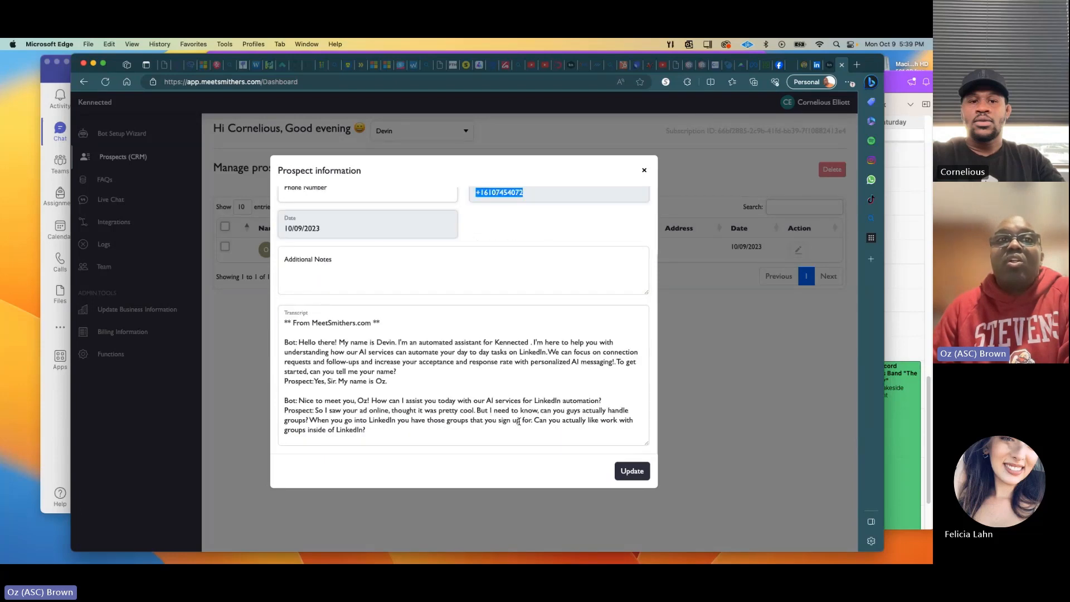
{"action": "left_click_drag", "start_coordinate": [648, 444], "coordinate": [648, 462]}
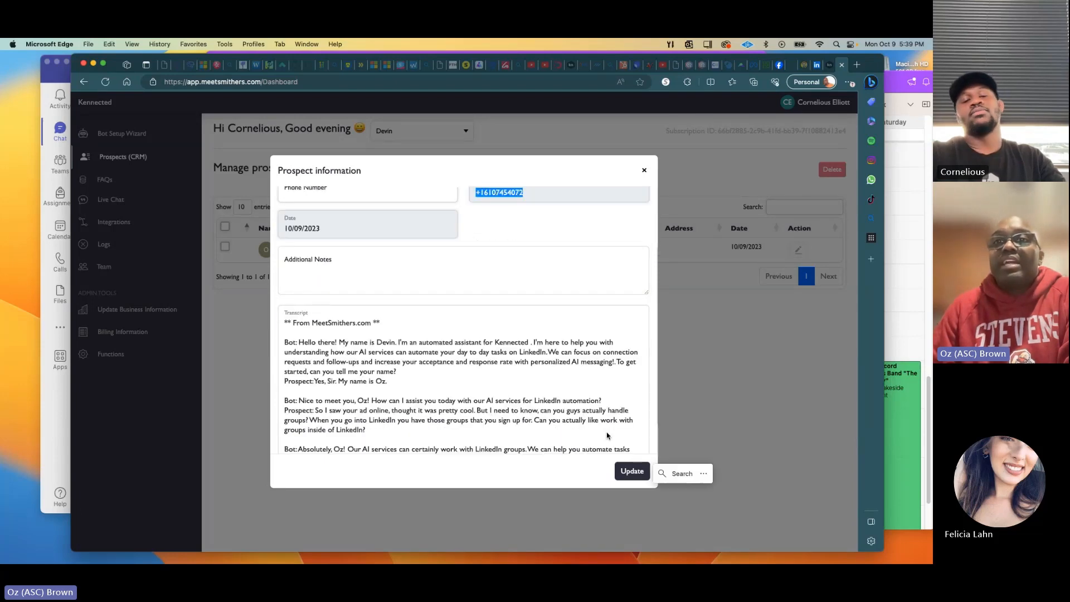
{"action": "scroll", "coordinate": [569, 399], "scroll_direction": "down", "scroll_amount": 2}
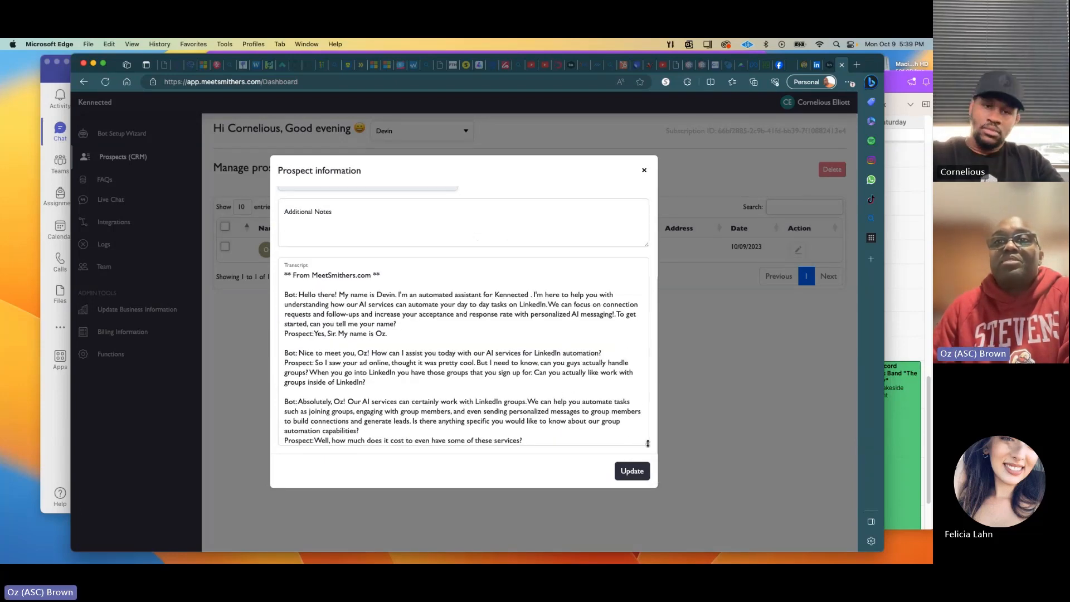
{"action": "scroll", "coordinate": [541, 370], "scroll_direction": "down", "scroll_amount": 2}
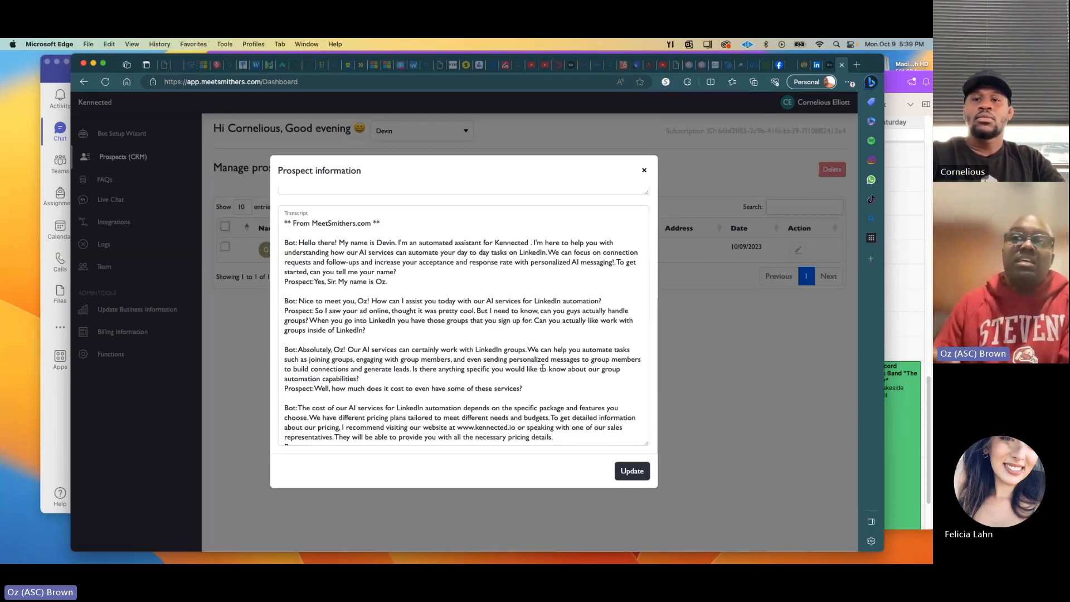
{"action": "left_click", "coordinate": [645, 171]}
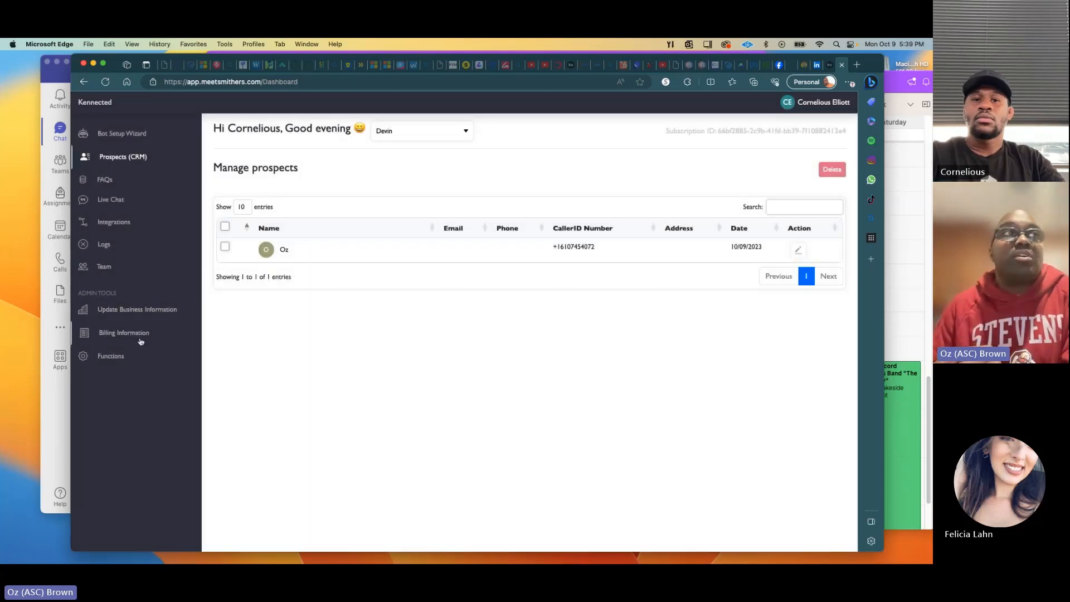
Open Business Information and check the CRM dropdown options, keeping HostedData as the CRM.
{"action": "left_click", "coordinate": [132, 311]}
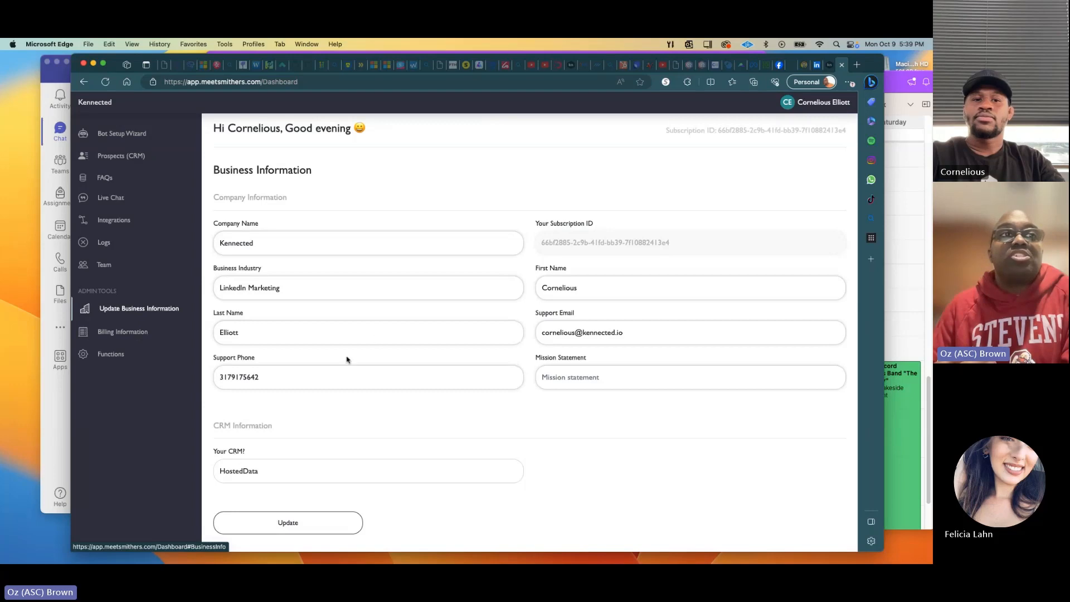
{"action": "left_click", "coordinate": [284, 470]}
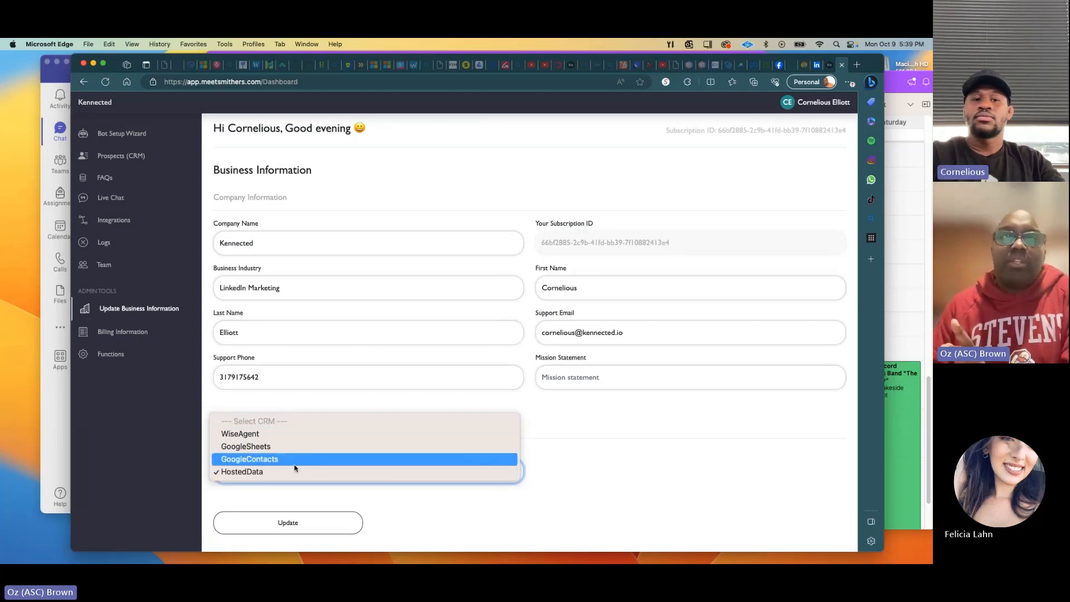
{"action": "left_click", "coordinate": [639, 439]}
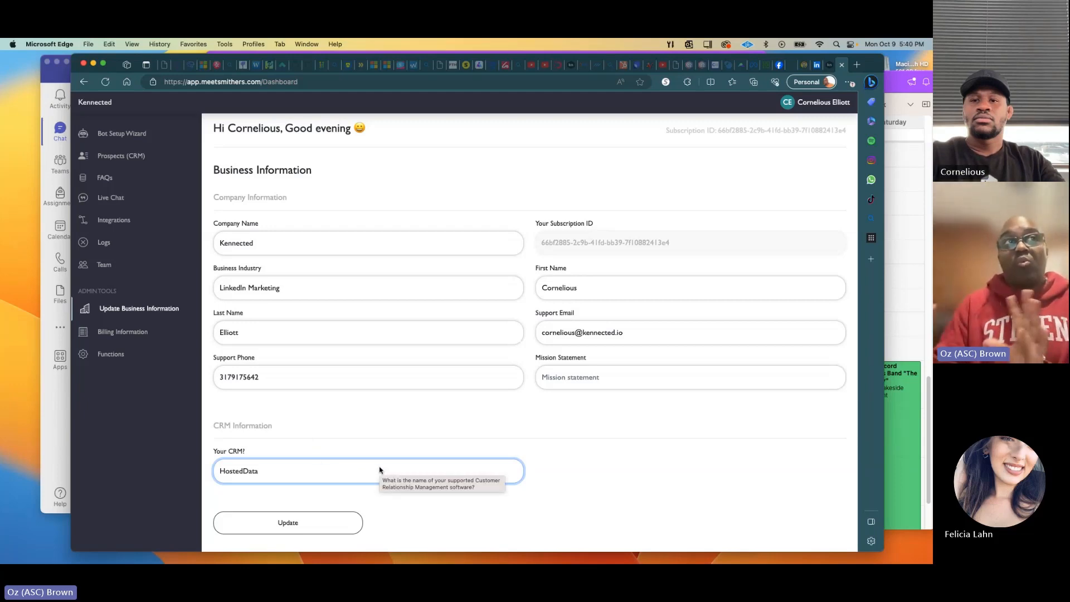
{"action": "left_click", "coordinate": [513, 436]}
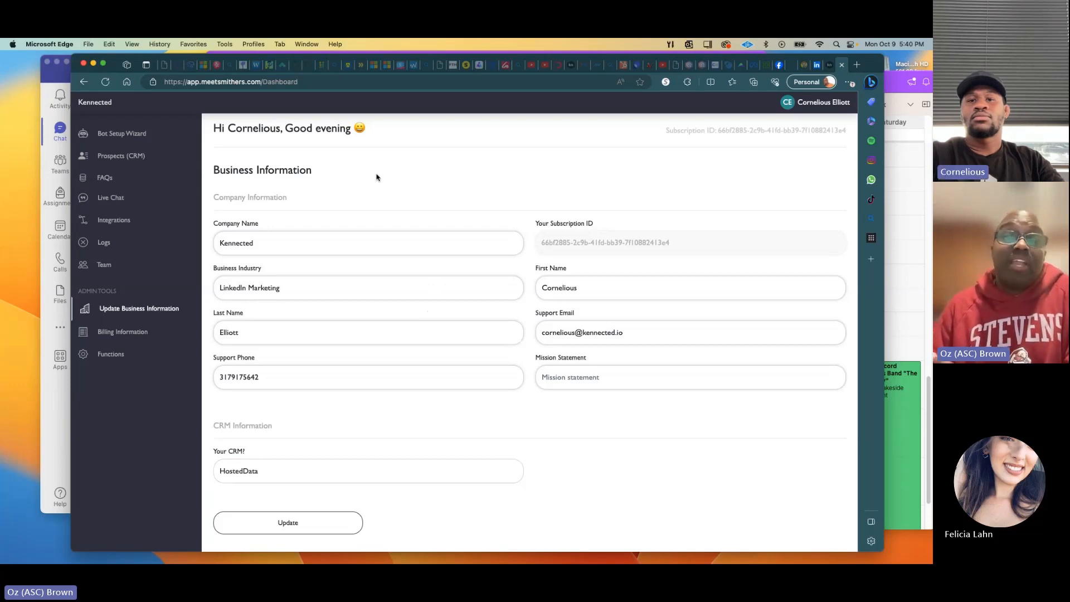
Go to the Bot Setup Wizard page with the Devin bot and Create bot option.
{"action": "left_click", "coordinate": [136, 133]}
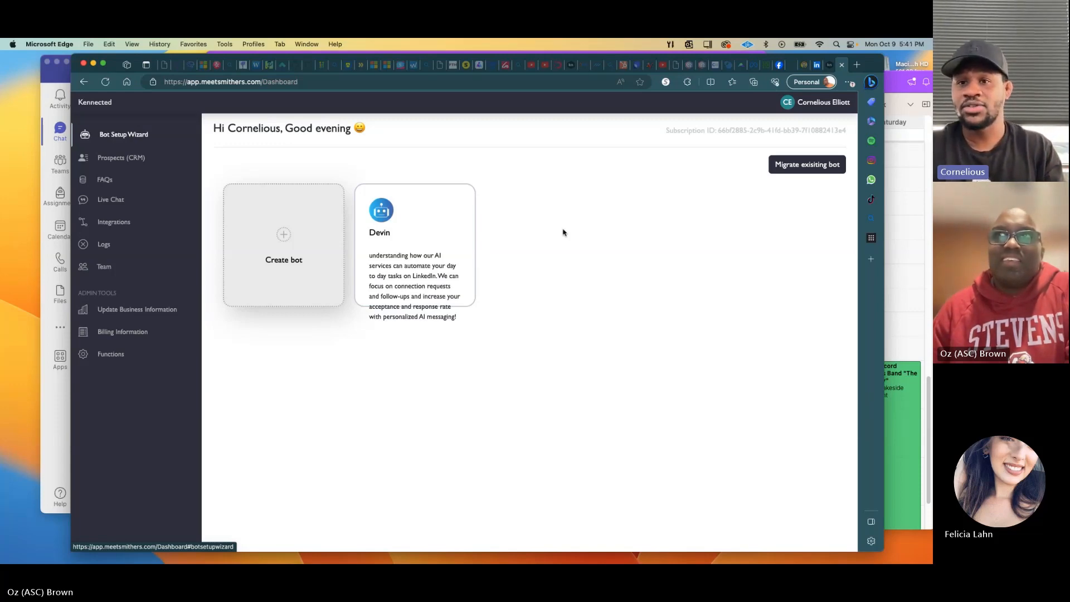
Switch back to the Microsoft Teams meeting so participants' video feeds fill the screen.
{"action": "left_click", "coordinate": [883, 460]}
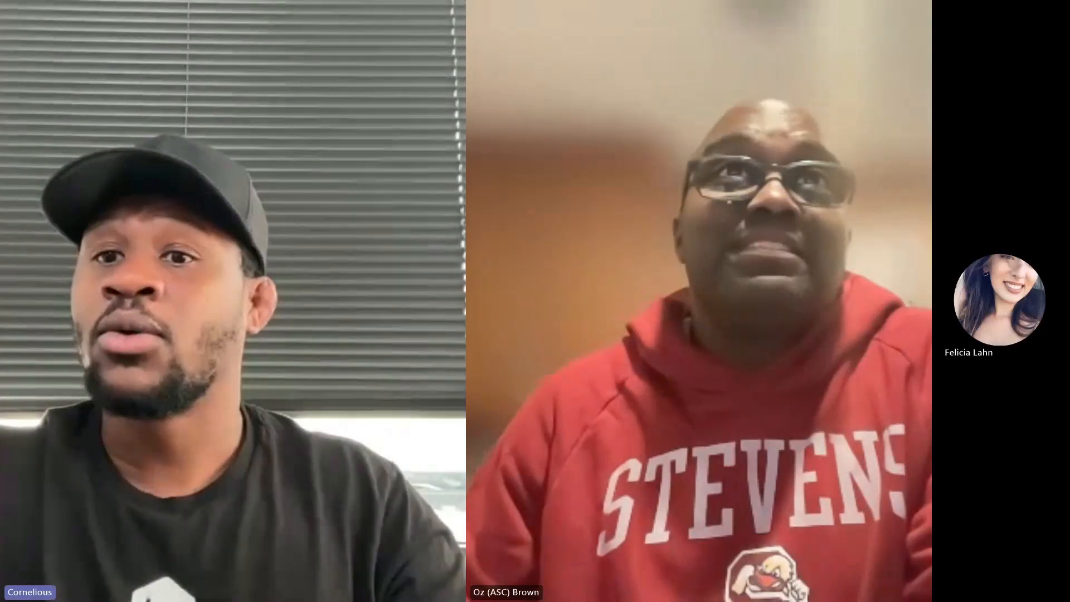